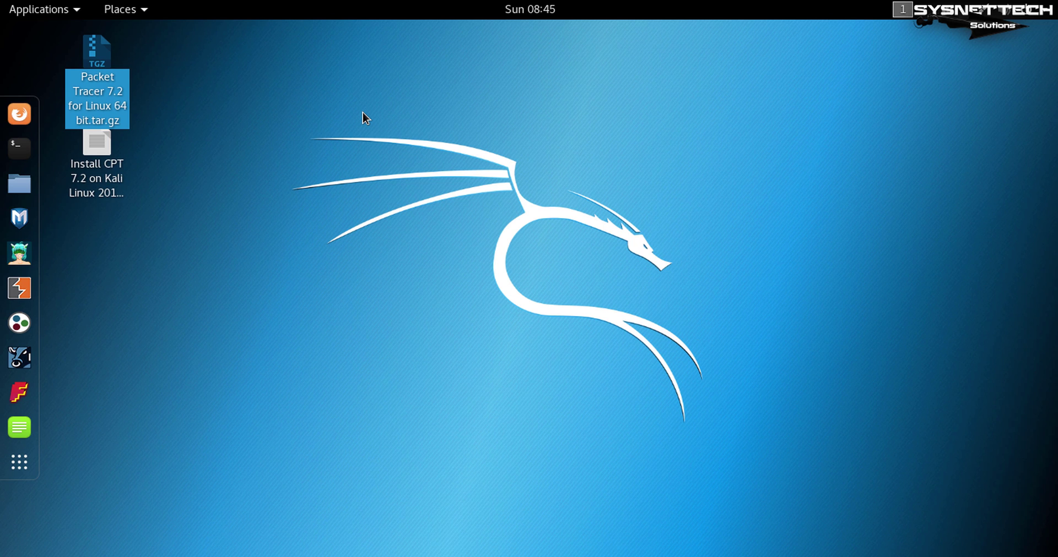
Open a root terminal from the desktop's right-click menu.
click(364, 117)
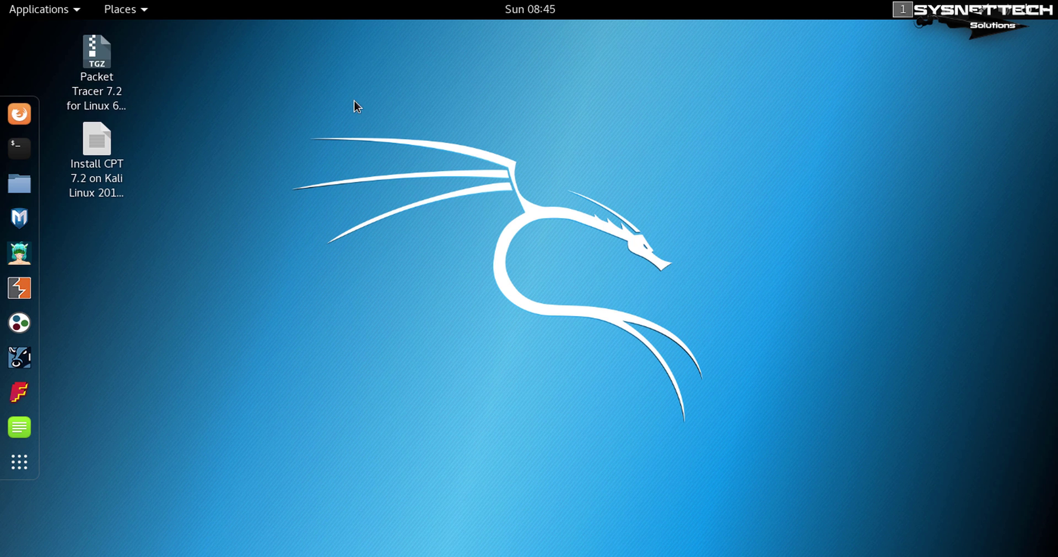
right_click(354, 100)
click(531, 233)
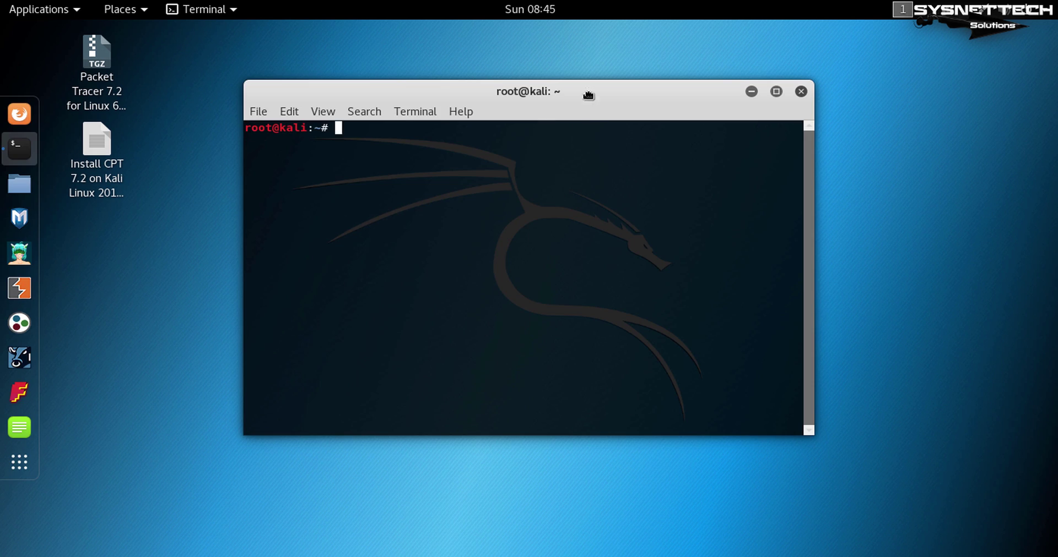
Reposition and enlarge the terminal window and zoom in on its text.
drag(586, 97, 542, 48)
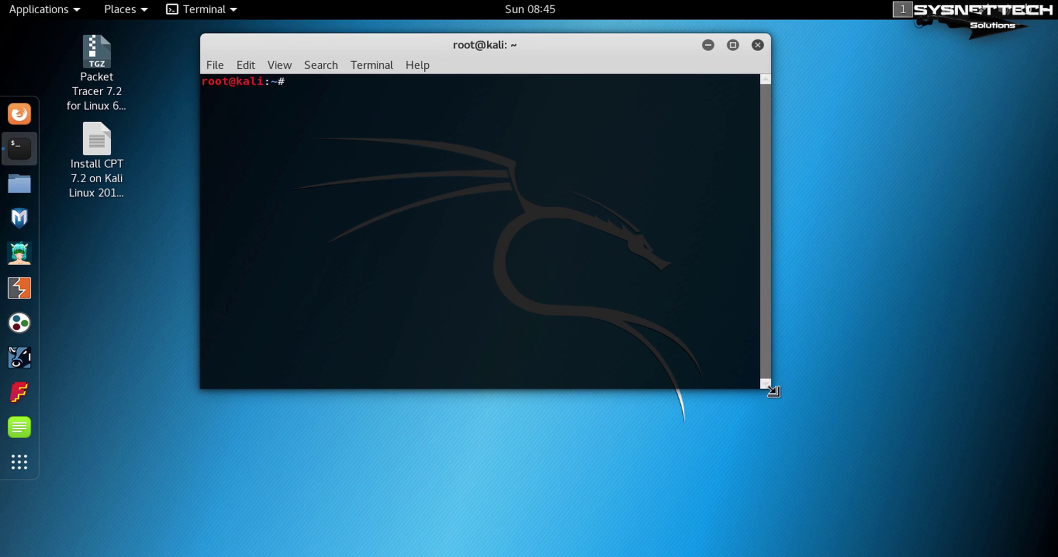
drag(771, 387, 1022, 454)
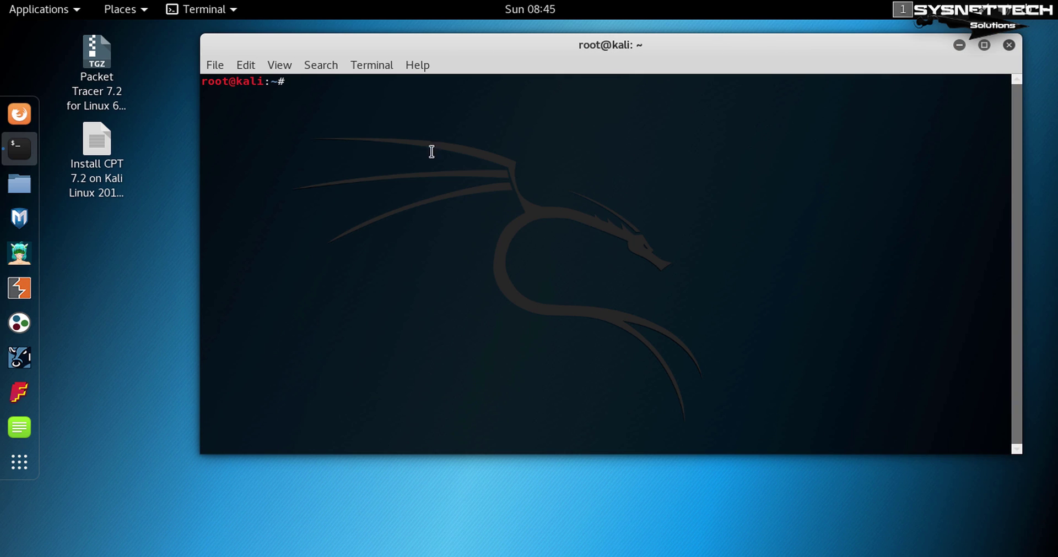
click(290, 71)
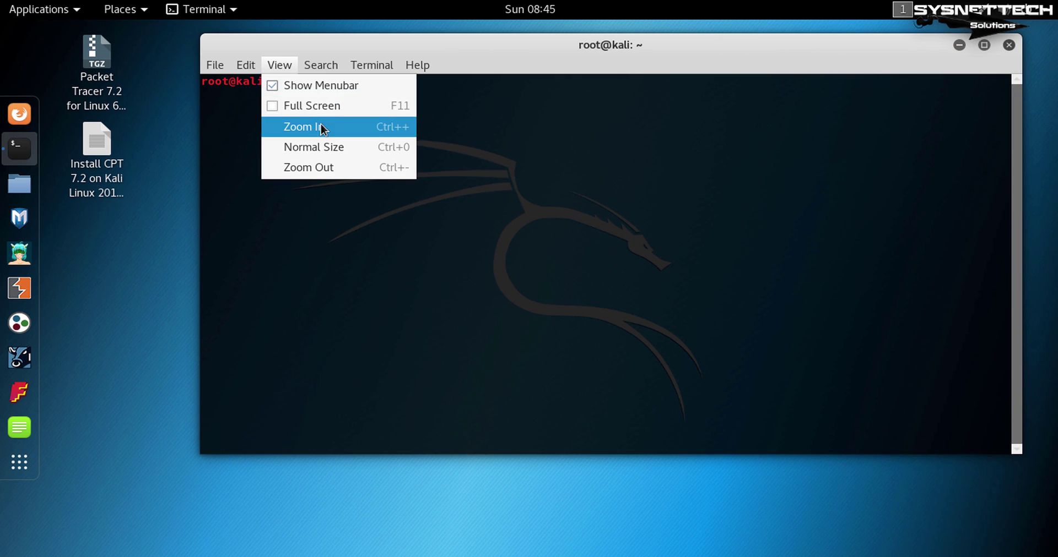
click(321, 124)
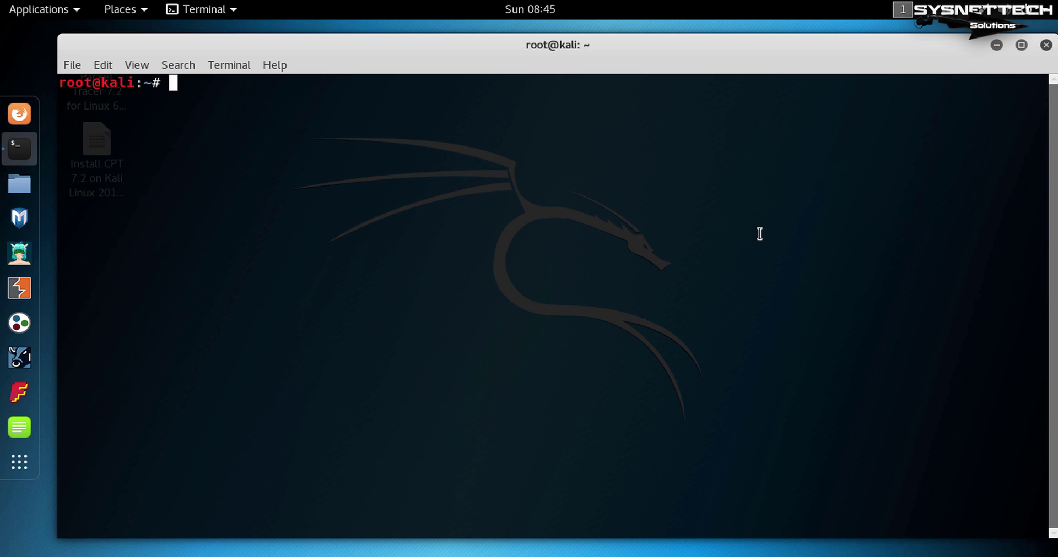
Confirm the user is root with whoami, then open /etc/apt/sources.list in nano via sudo.
text(whoami)
key(Return)
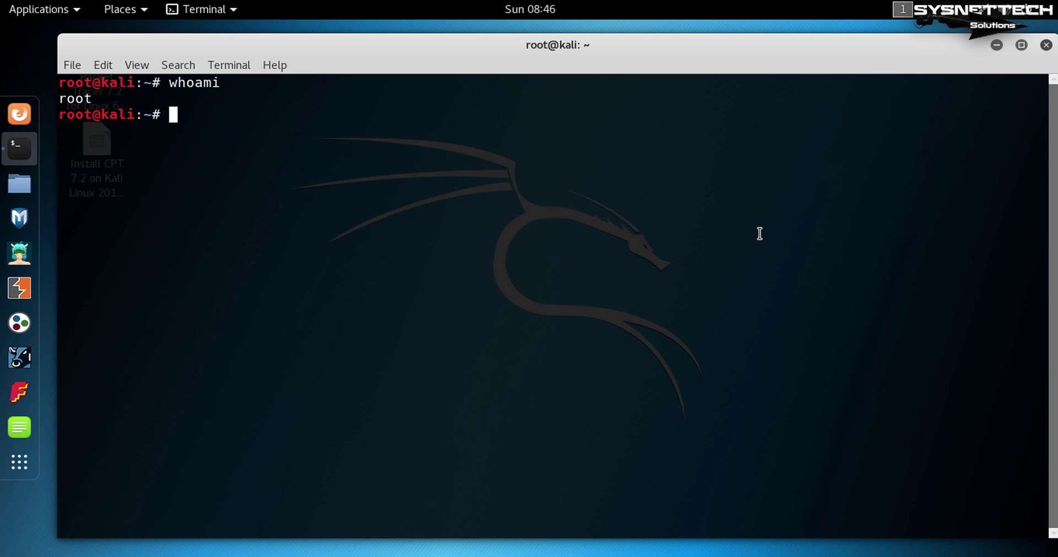
text(sudo nano /)
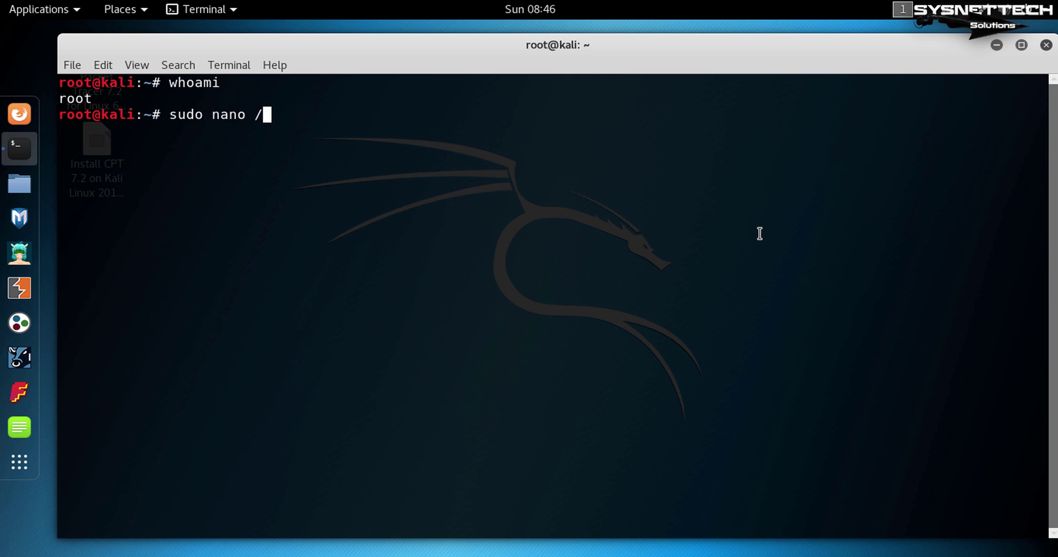
text(etc/apt/sources.list)
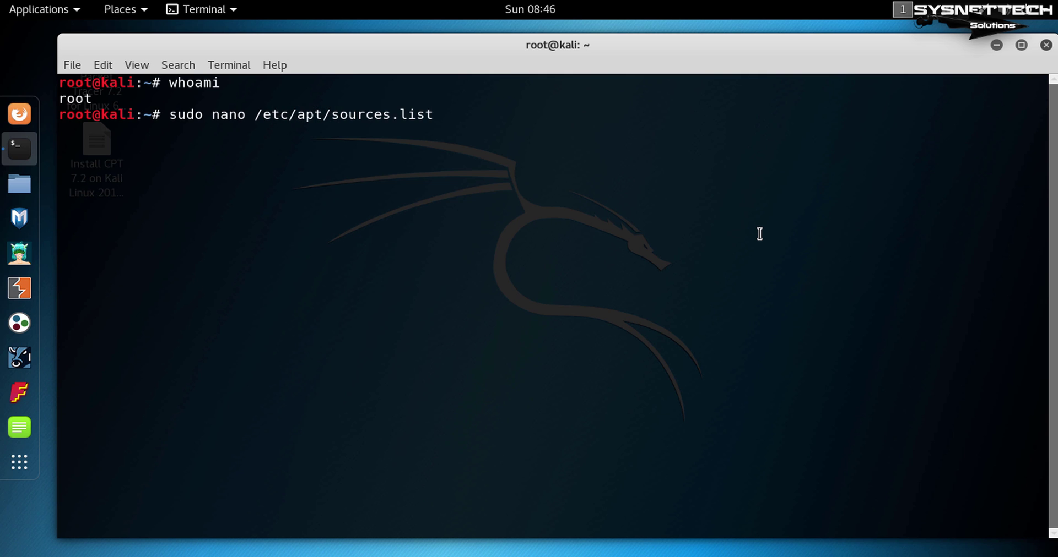
key(Return)
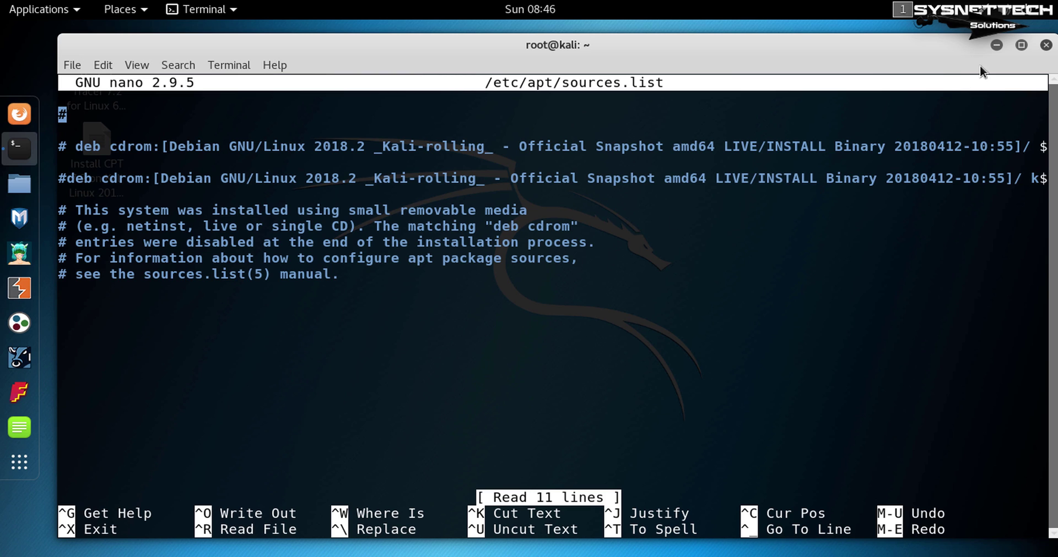
click(991, 47)
double_click(88, 160)
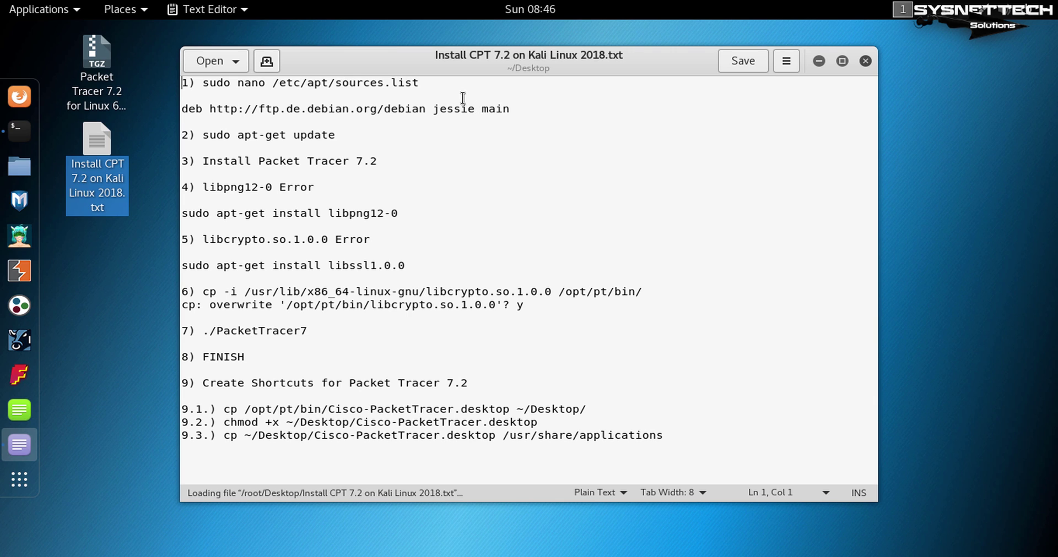
drag(451, 85, 167, 79)
drag(513, 108, 475, 108)
drag(374, 114, 179, 109)
key(ctrl+c)
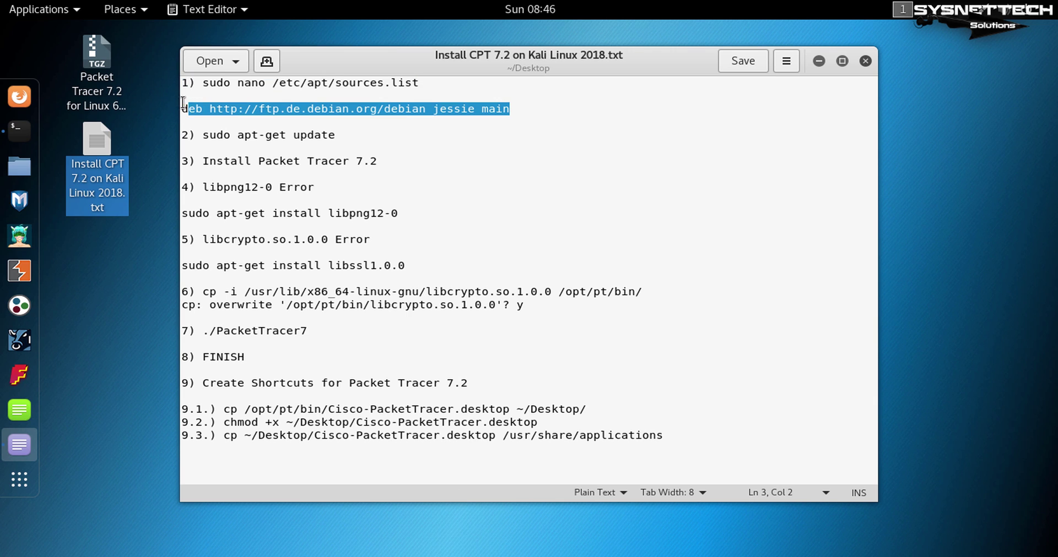
key(alt+Tab)
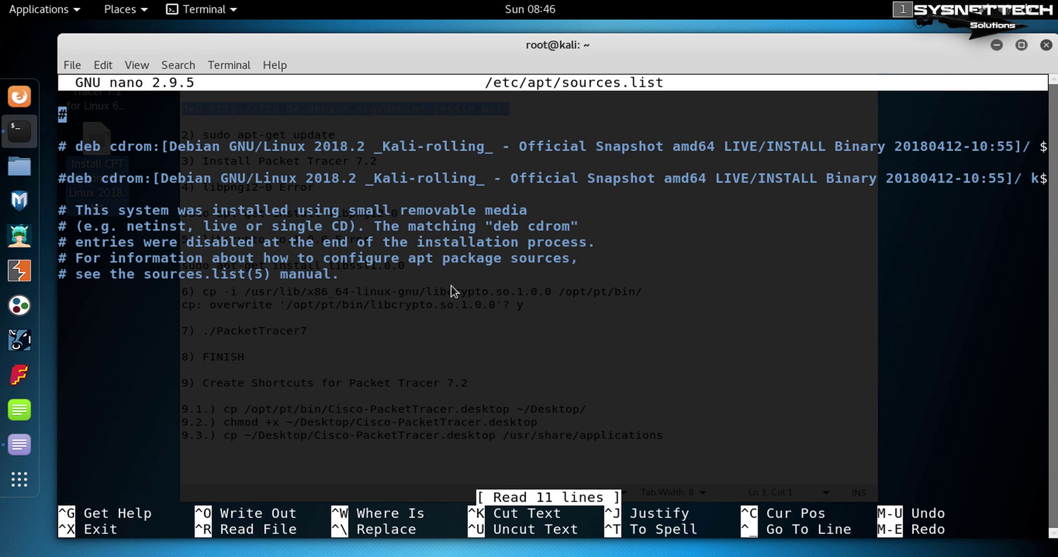
Append the copied Debian jessie deb line to the end of sources.list and save it.
key(alt+Tab)
click(816, 60)
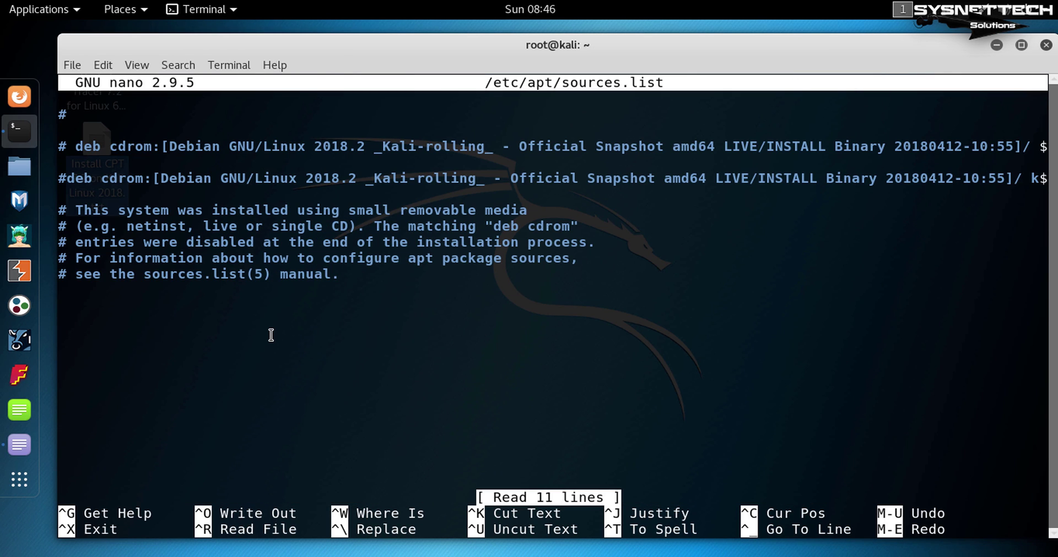
key(Down)
key(Down)
key(Down)
key(Down)
key(Down)
key(Down)
key(Down)
key(Down)
key(Down)
key(Down)
key(Down)
key(Return)
key(ctrl+shift+v)
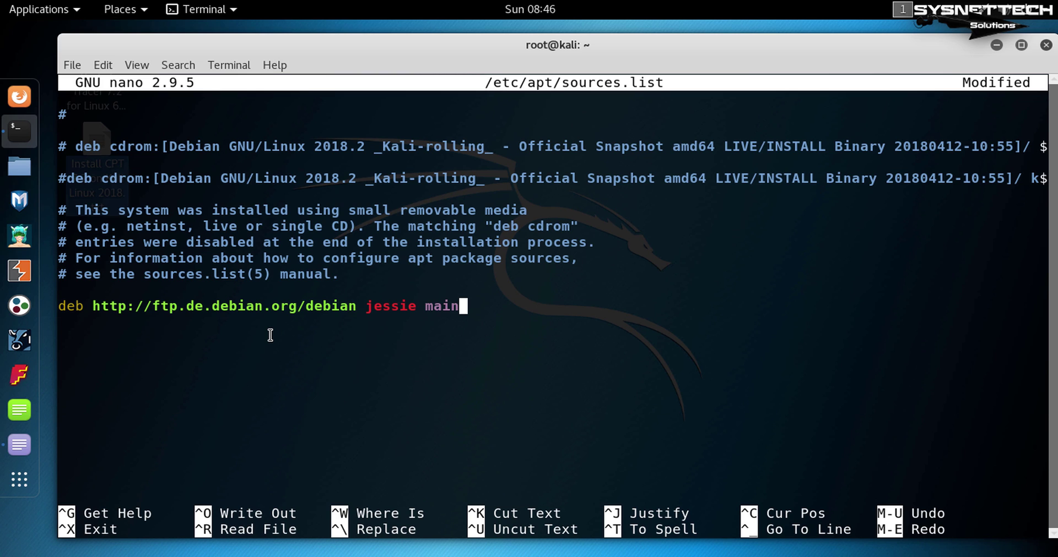
key(ctrl+x)
key(y)
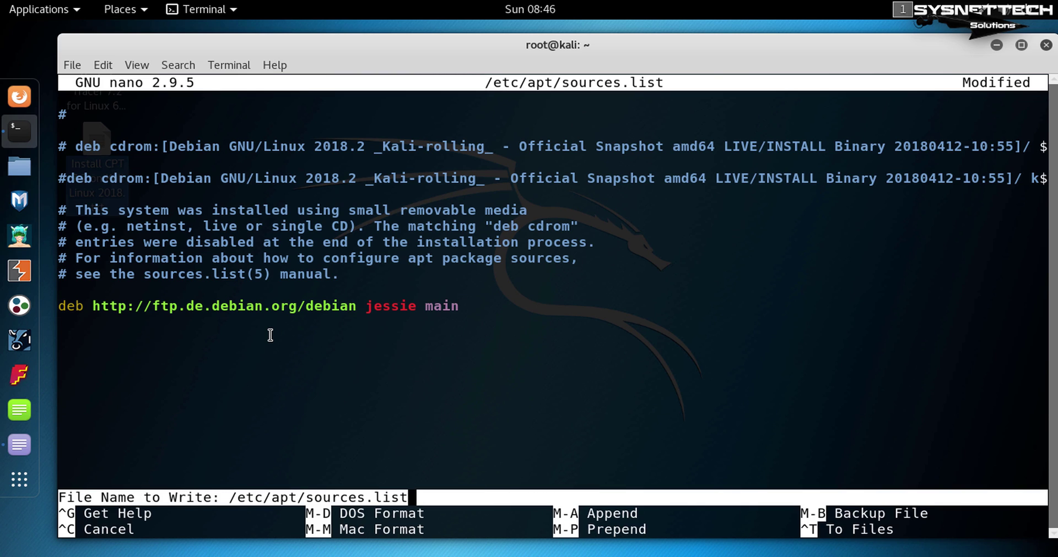
key(Return)
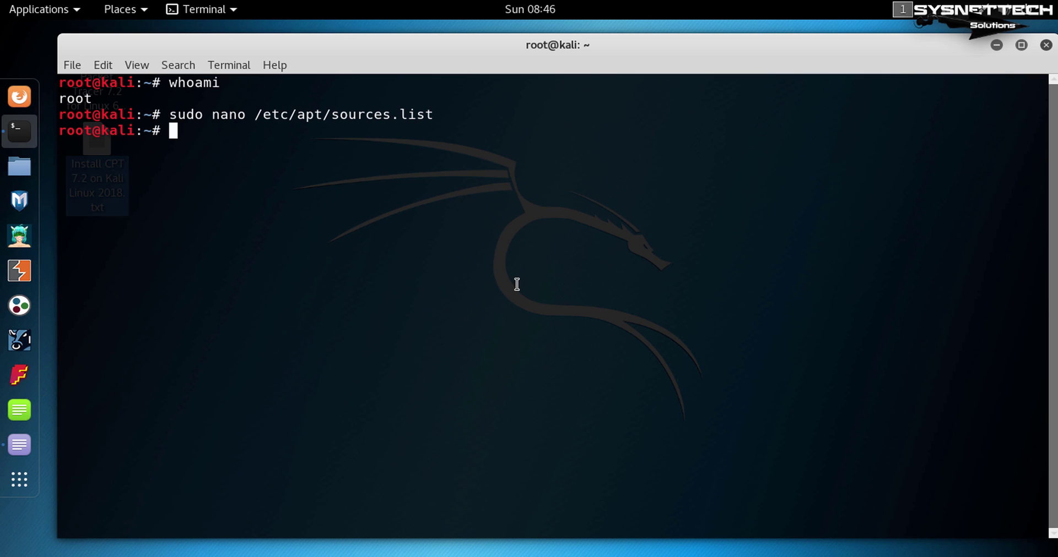
Run apt-get update to refresh package lists, then clear the screen.
text(apt-get )
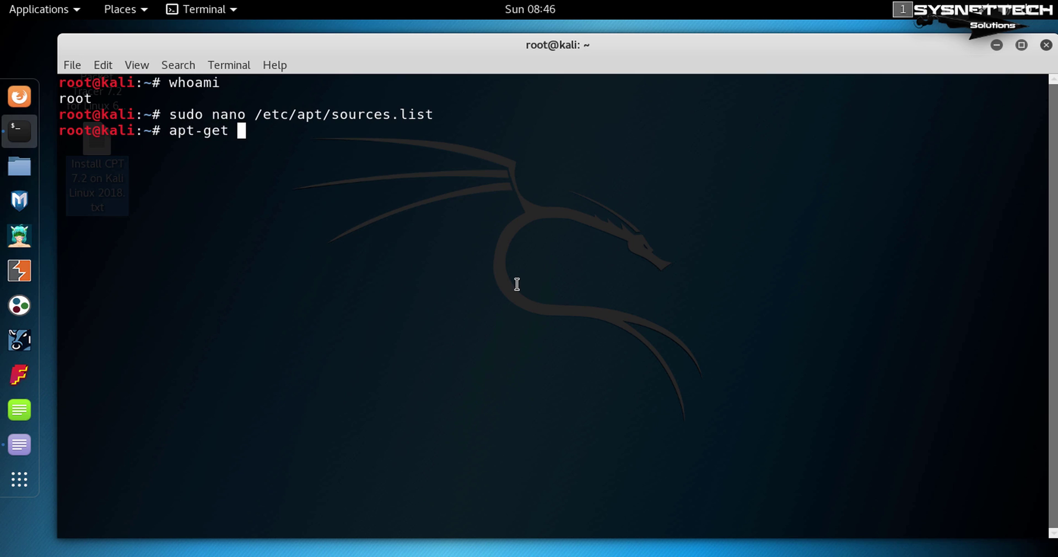
text(update)
key(Return)
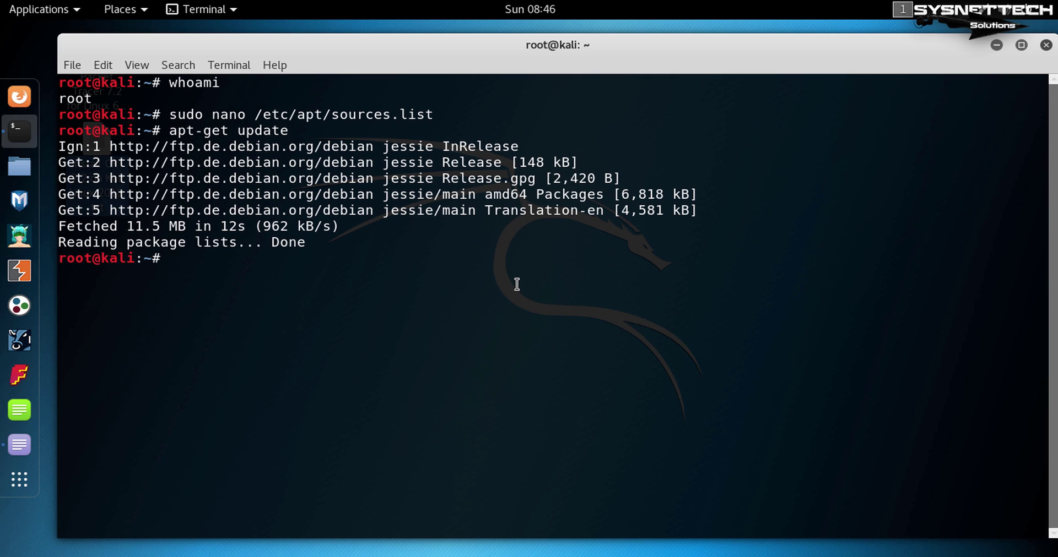
key(Return)
text(clear)
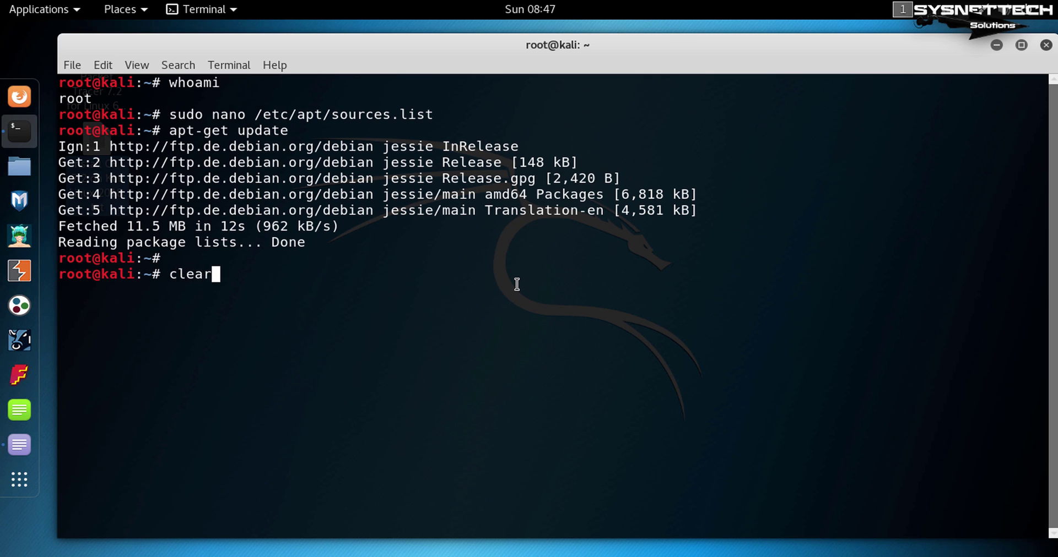
key(Return)
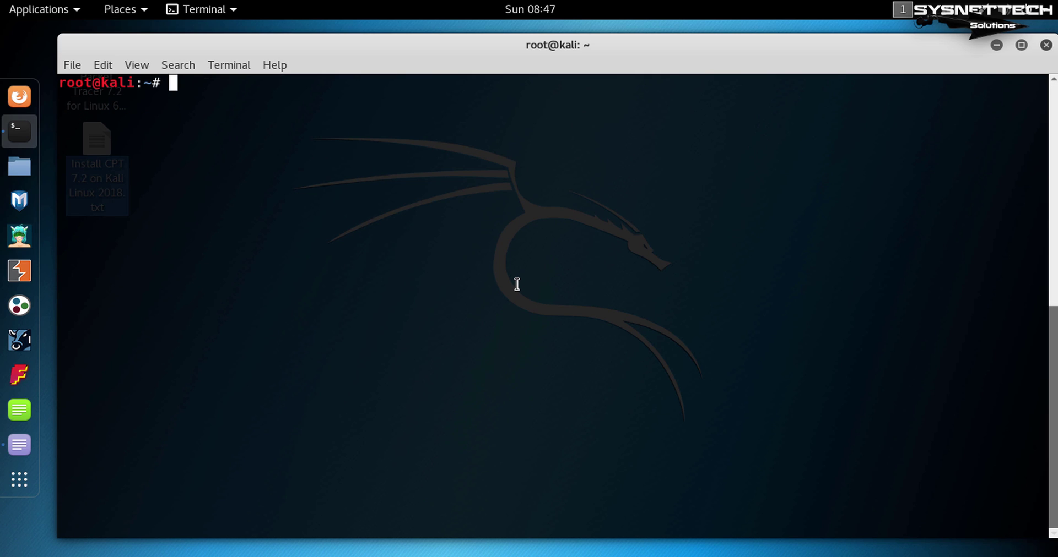
Change into the Desktop folder, list it, and create a CPT72 folder there.
text(ls)
key(Return)
key(Return)
text(c)
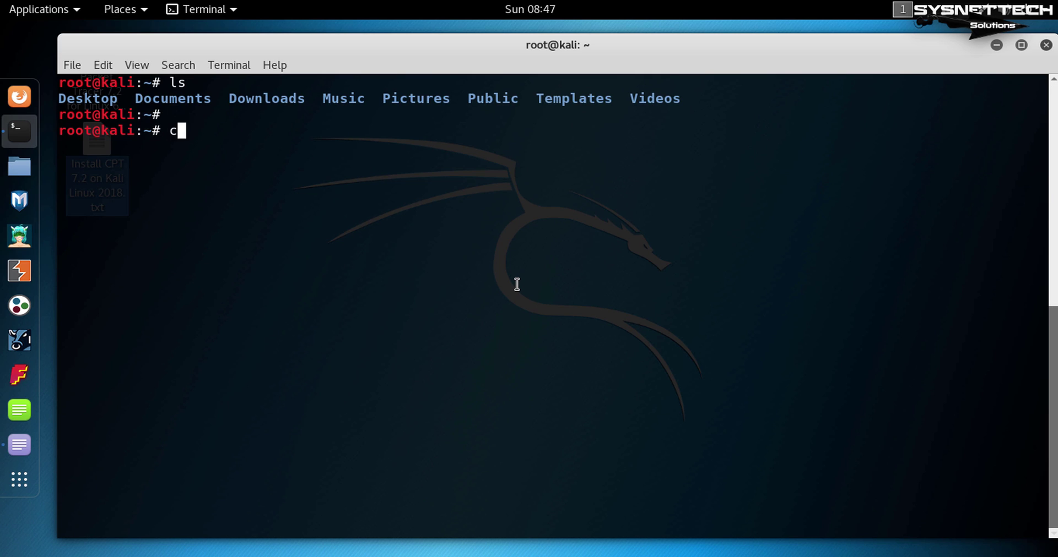
text(d D)
key(Tab)
key(Return)
key(Return)
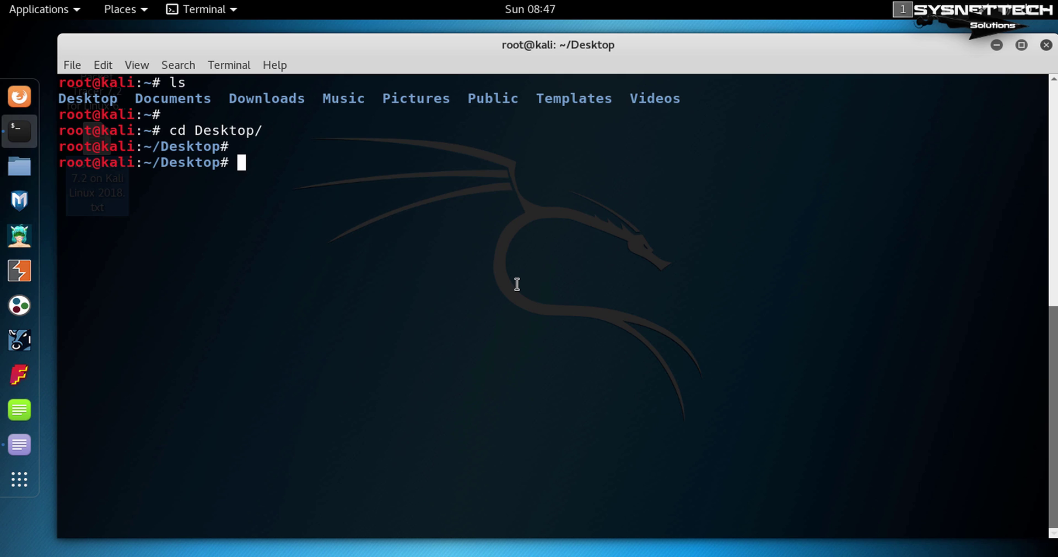
text(ls)
key(Return)
key(Return)
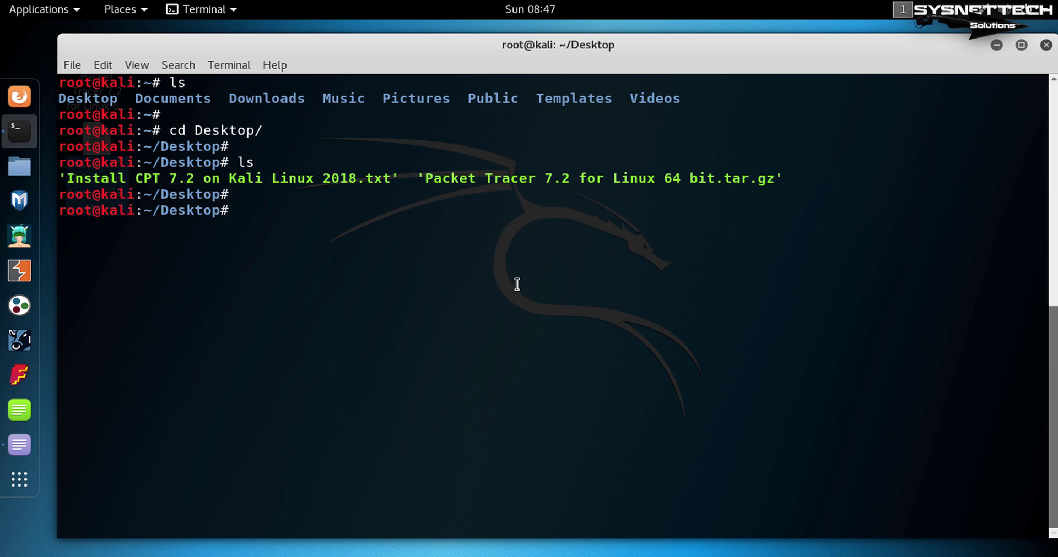
text(mkdir CPT72)
key(Return)
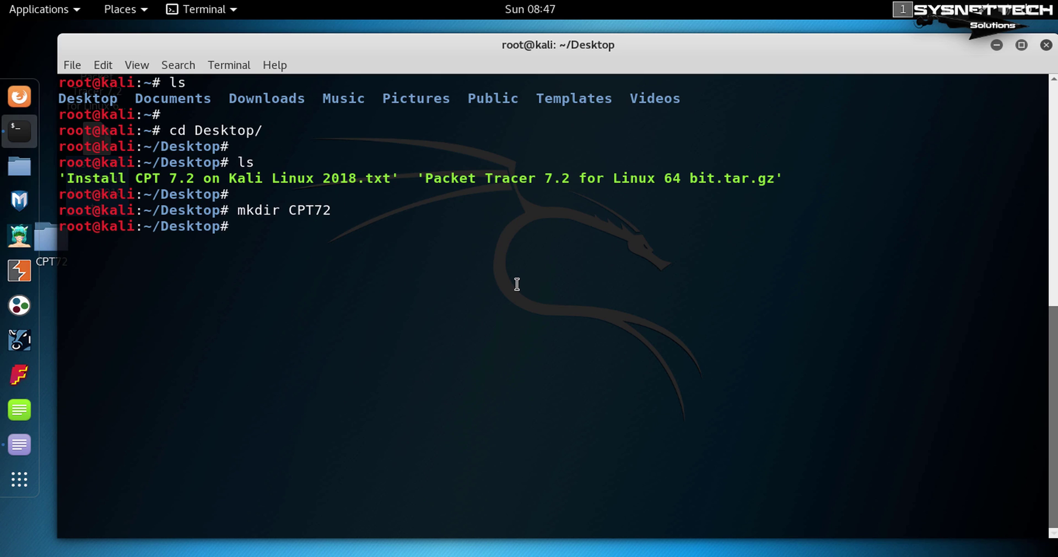
key(Return)
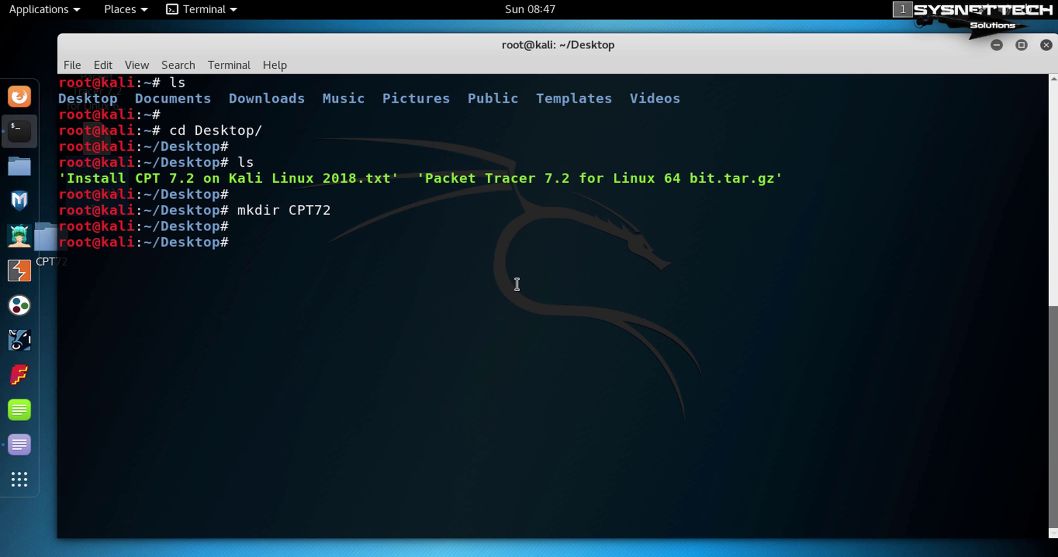
Extract the Packet Tracer 7.2 for Linux 64 bit tar.gz archive into CPT72 with tar -xvzf.
text(tar -xvzf P)
key(Tab)
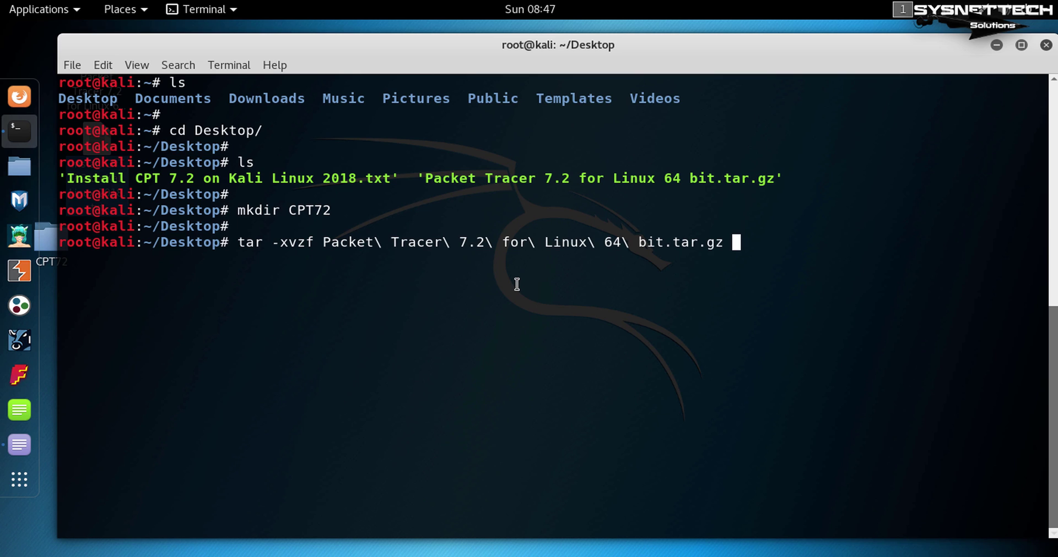
text(-C C)
key(Tab)
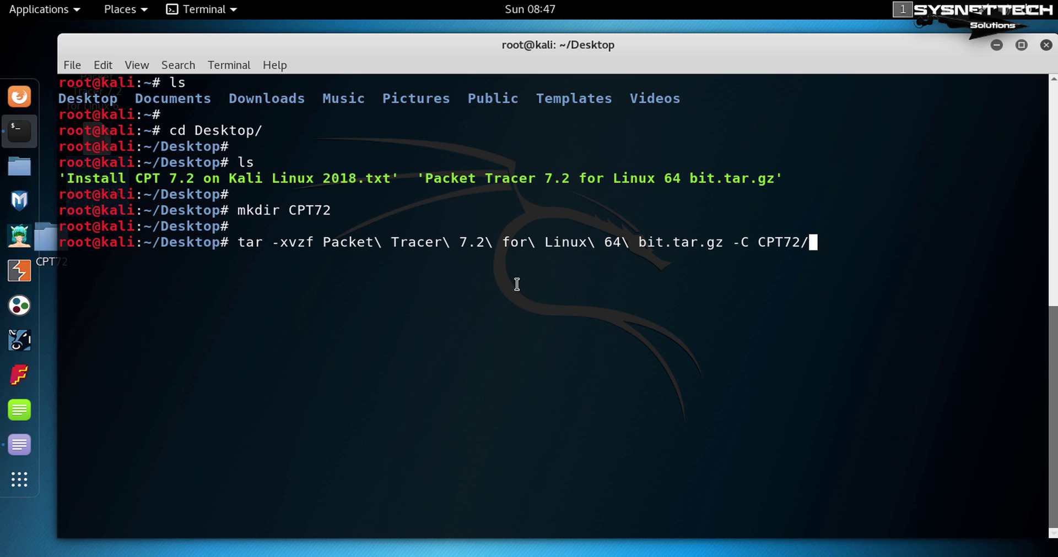
key(Return)
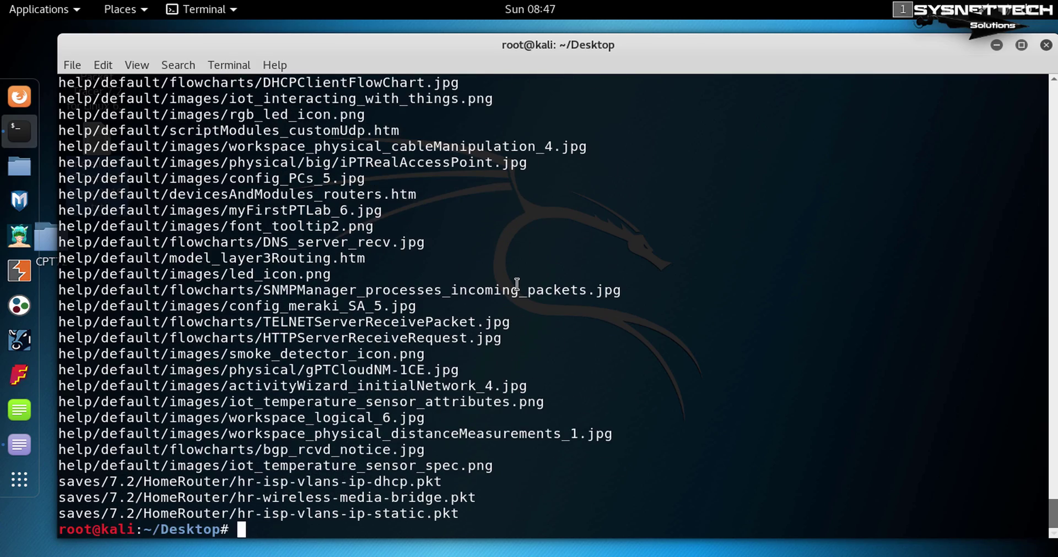
Clear the screen, enter the CPT72 folder, and list its contents to find the install script.
text(clear)
key(Return)
text(ls)
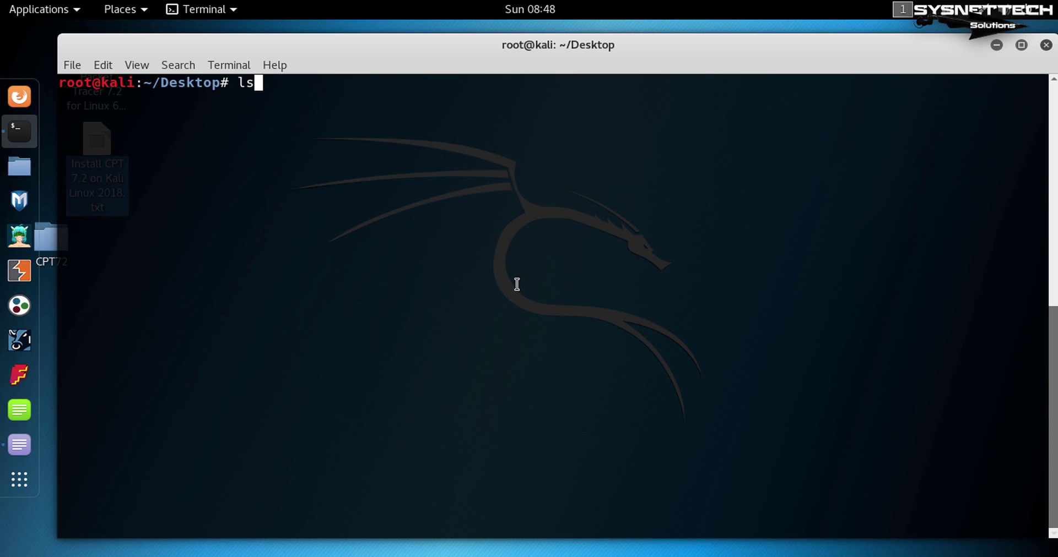
key(Return)
key(Return)
text(cd C)
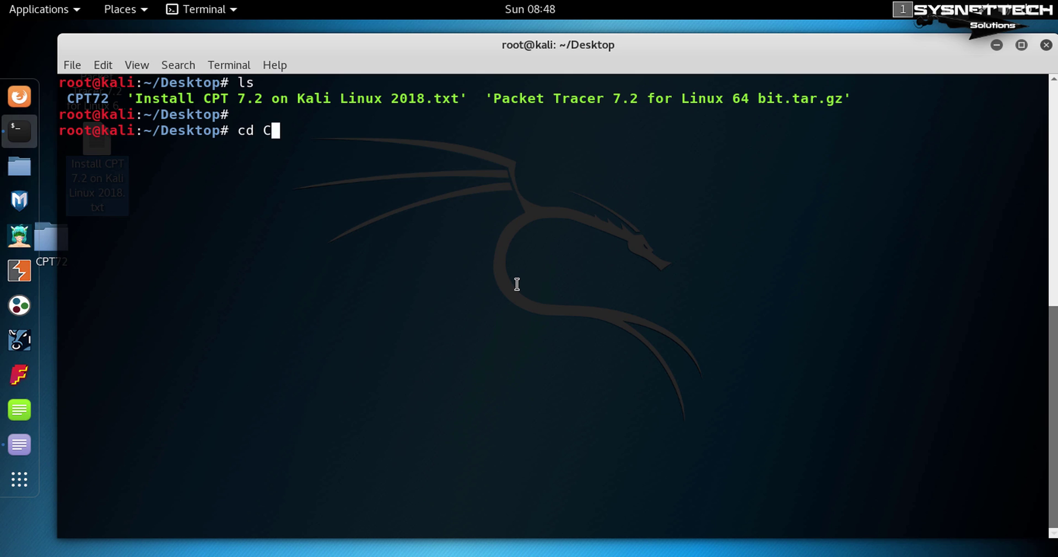
key(Tab)
key(Return)
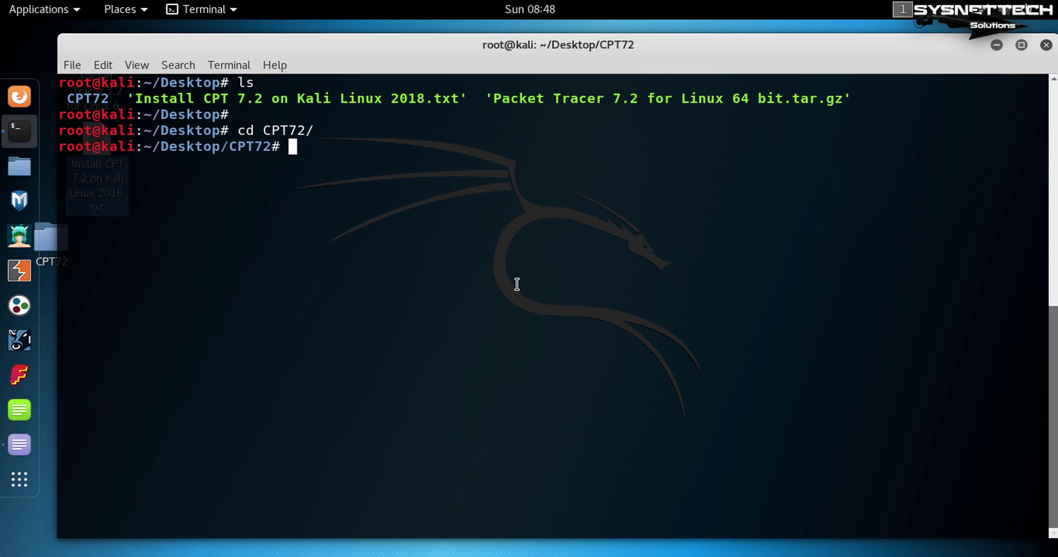
key(Return)
text(ls)
key(Return)
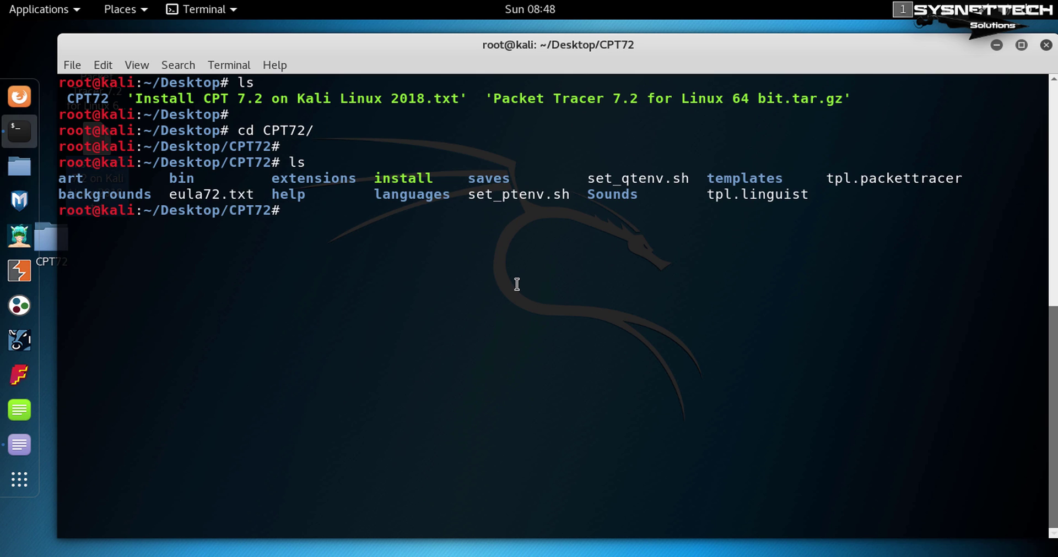
key(Return)
double_click(418, 178)
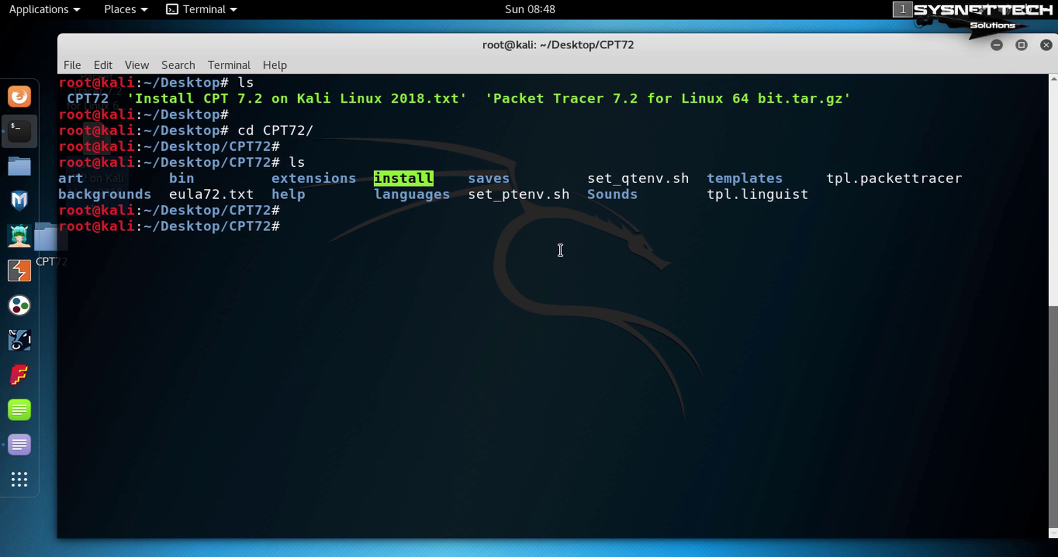
click(623, 289)
Run ./install and page through the Packet Tracer EULA.
text(./)
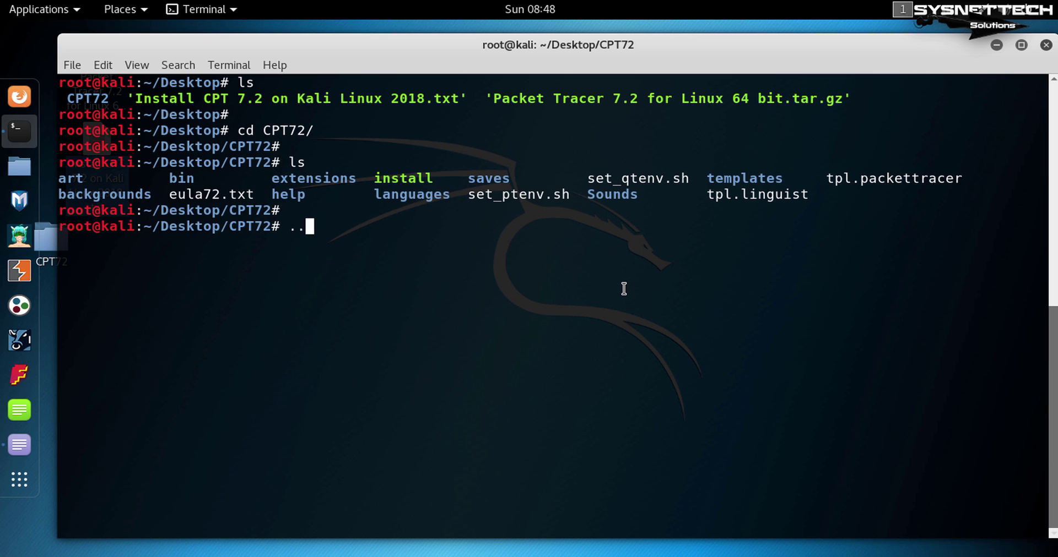
text(ins)
key(Tab)
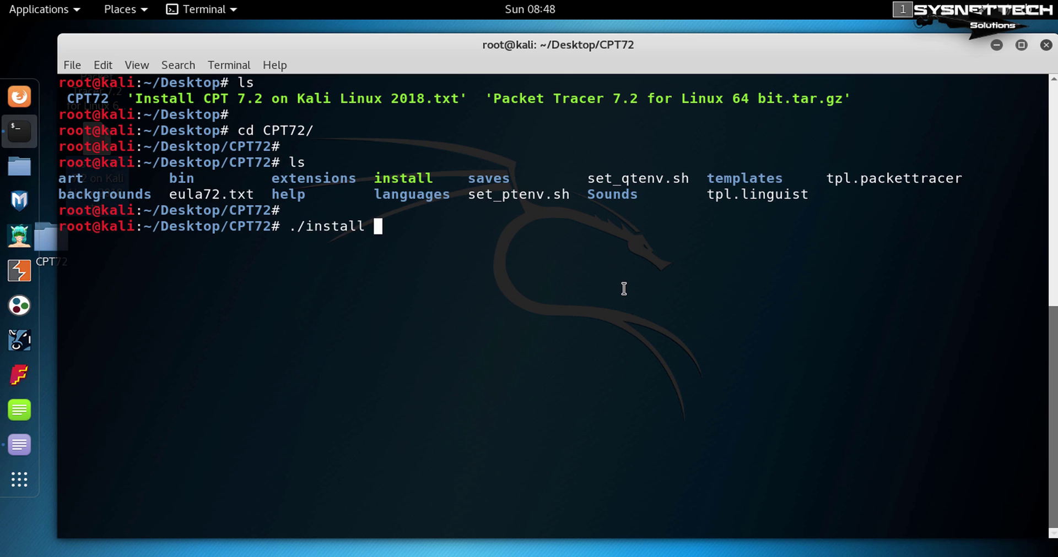
key(Return)
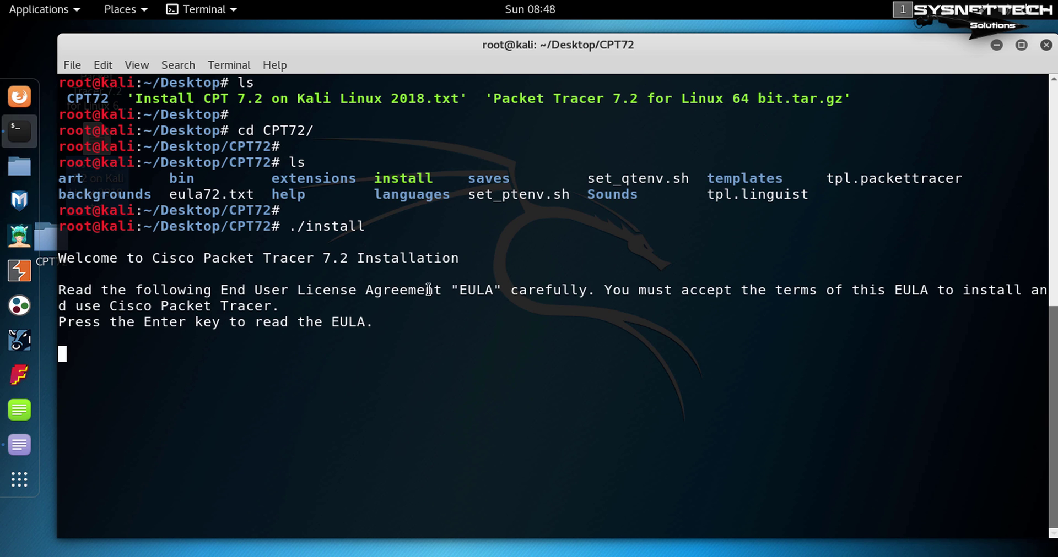
double_click(166, 322)
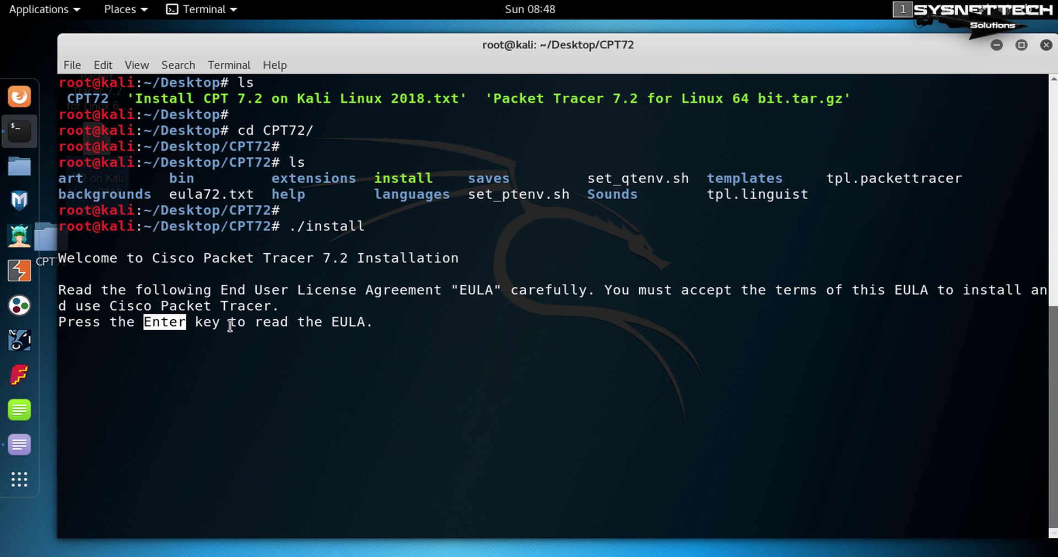
key(Return)
key(Return)
key(Return)
key(Return)
key(Return)
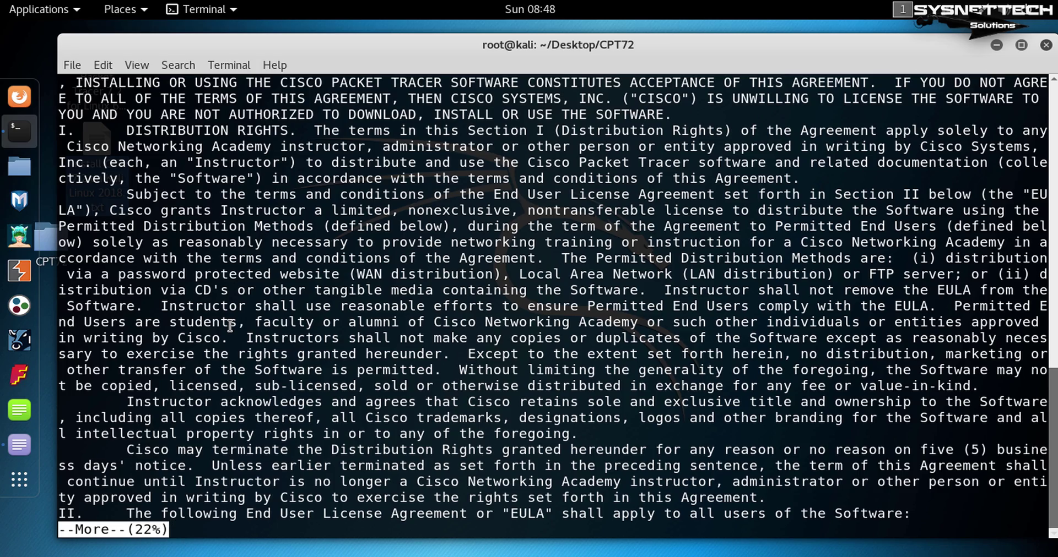
key(space)
key(space)
key(space)
key(space)
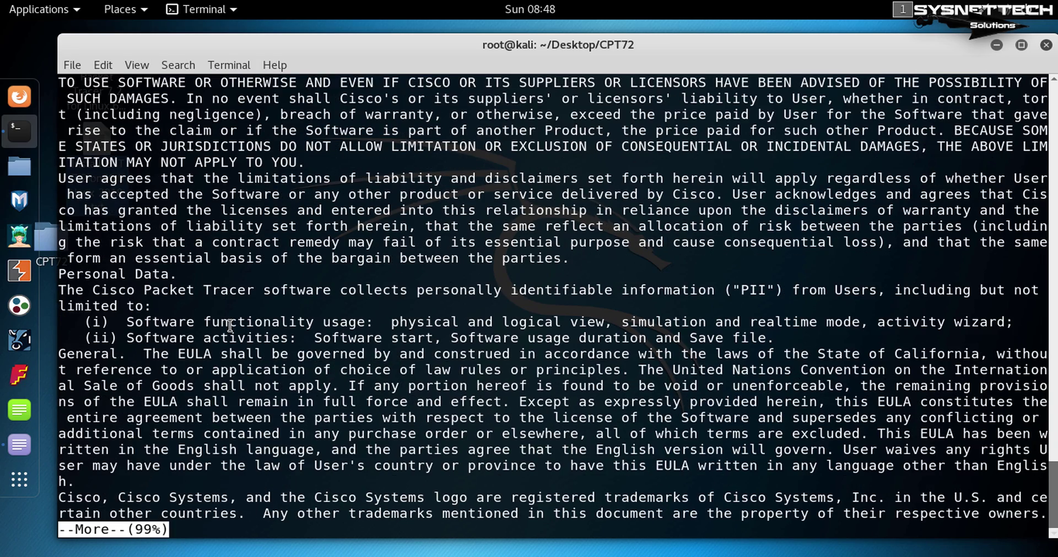
key(space)
Accept the EULA with Y, keep the default /opt/pt location, and create the packettracer link.
text(Y)
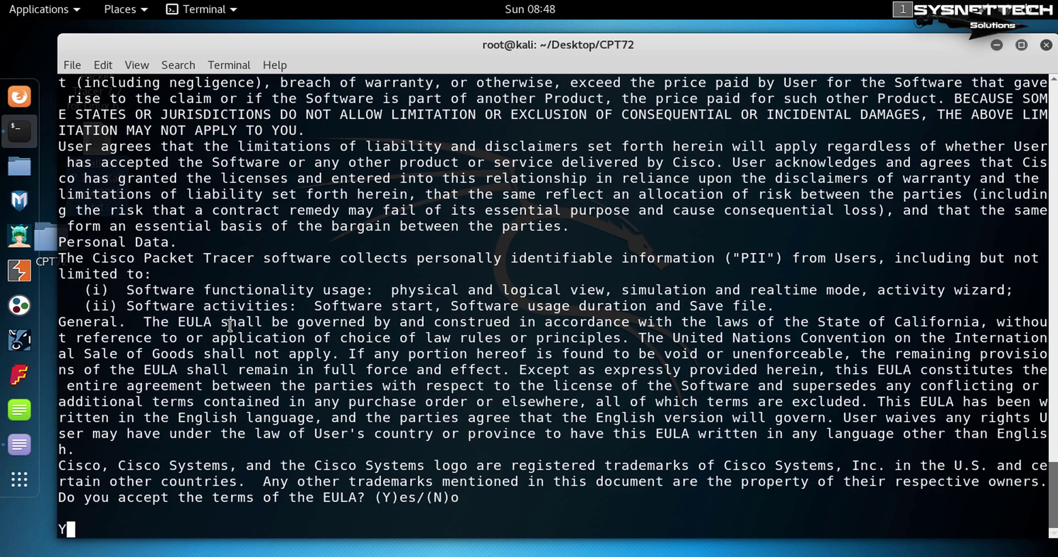
drag(417, 499, 382, 499)
triple_click(88, 529)
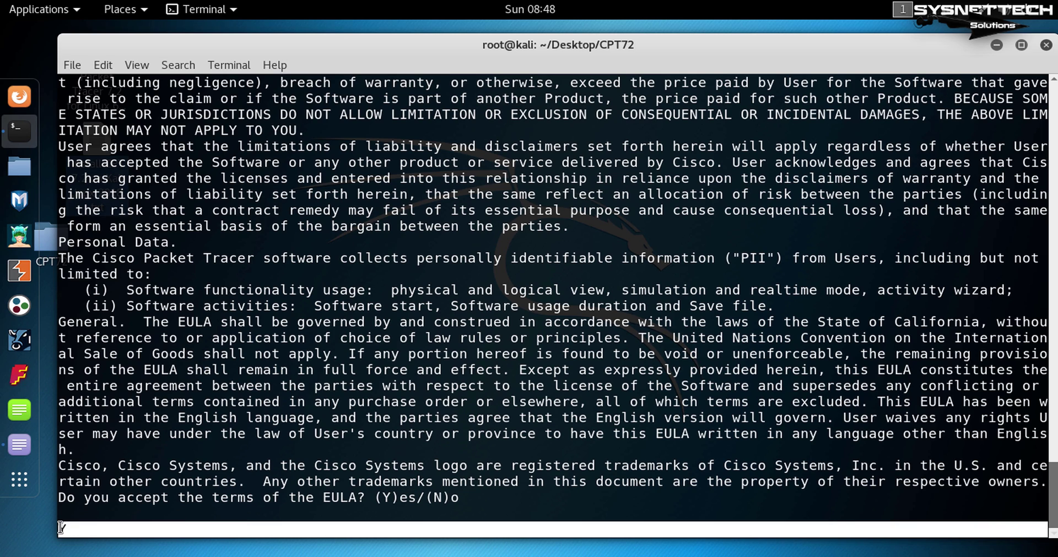
click(261, 529)
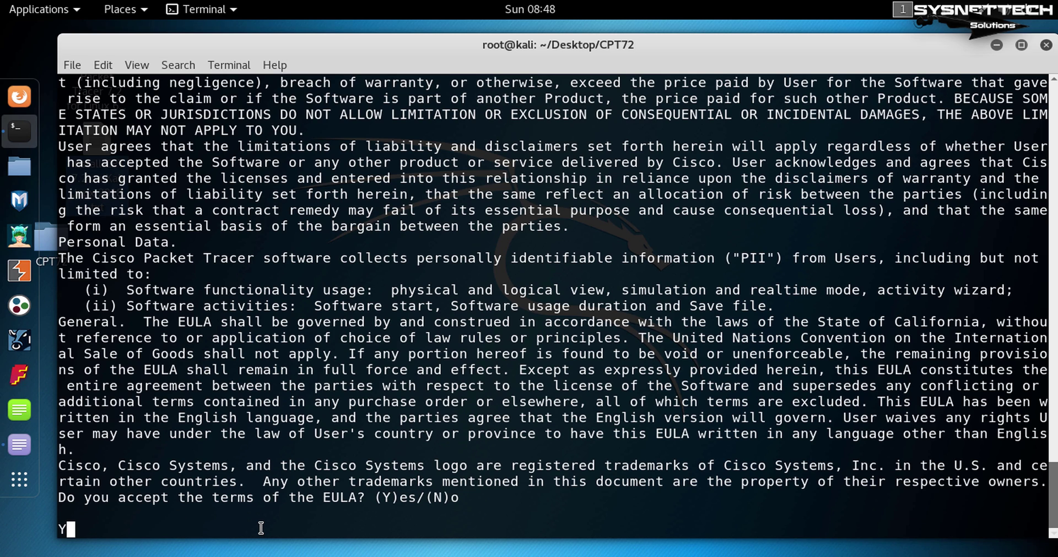
key(Return)
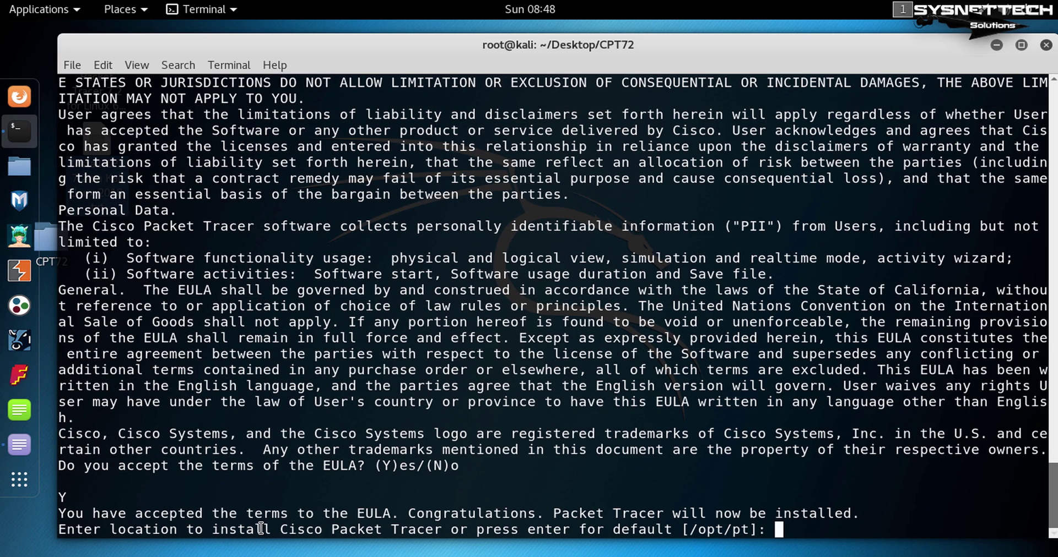
key(Return)
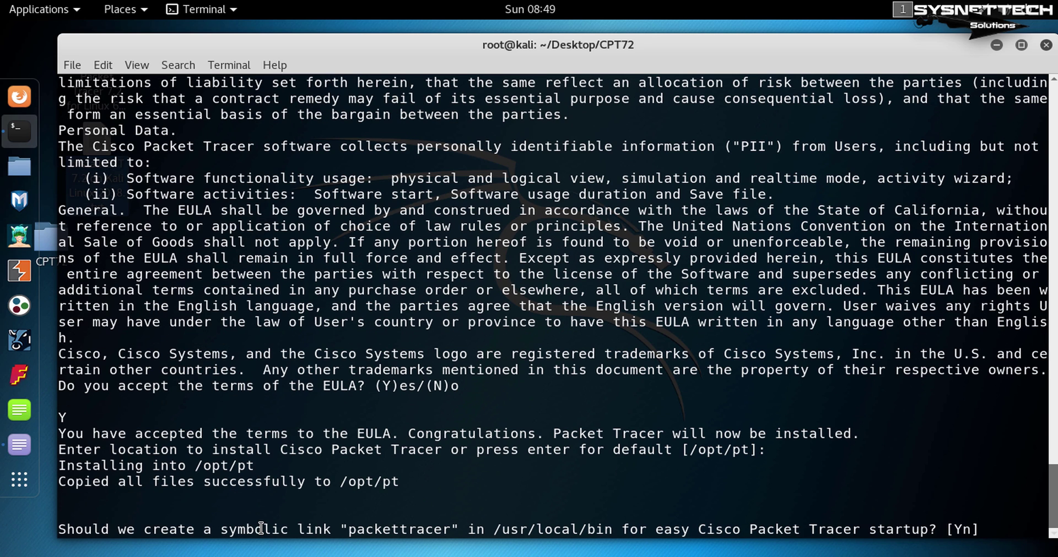
key(Return)
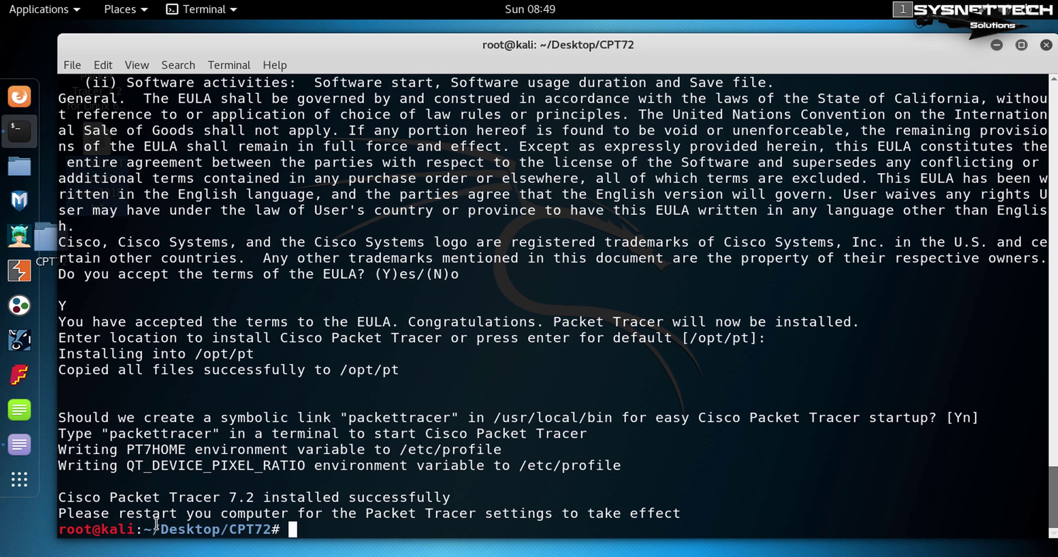
triple_click(253, 497)
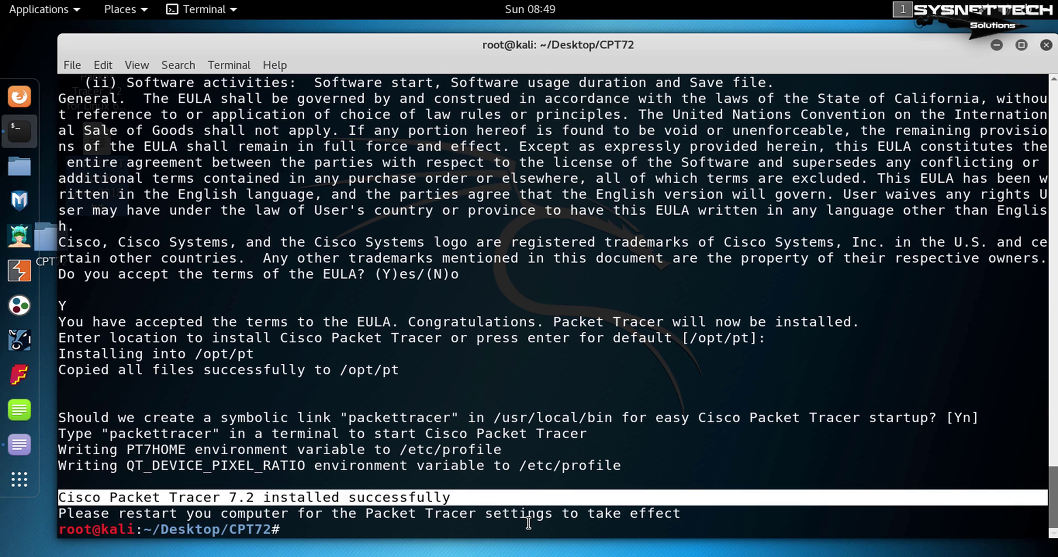
click(527, 526)
Try launching Packet Tracer 7.2 with the packettracer command.
key(ctrl+l)
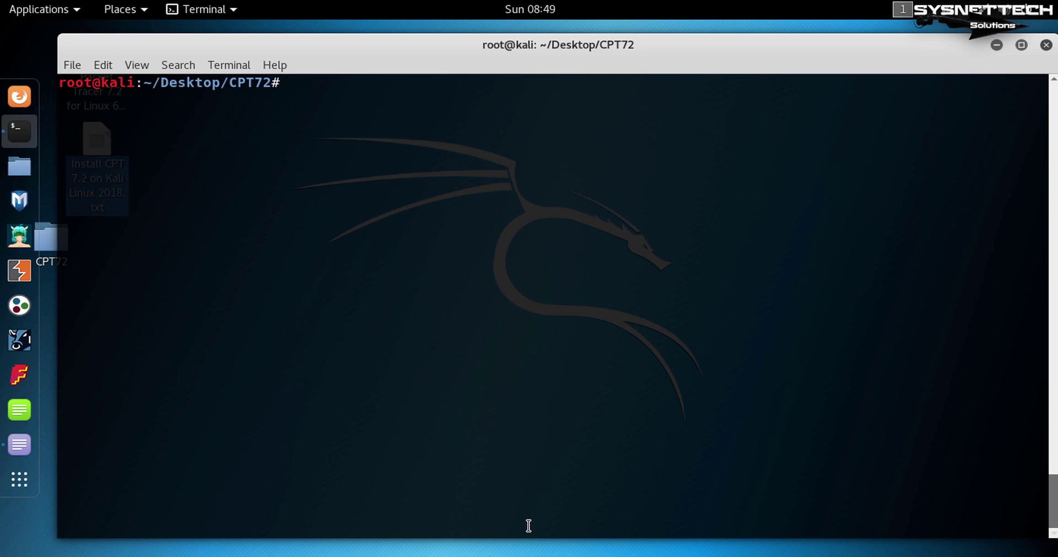
text(packettracer r)
key(BackSpace)
key(BackSpace)
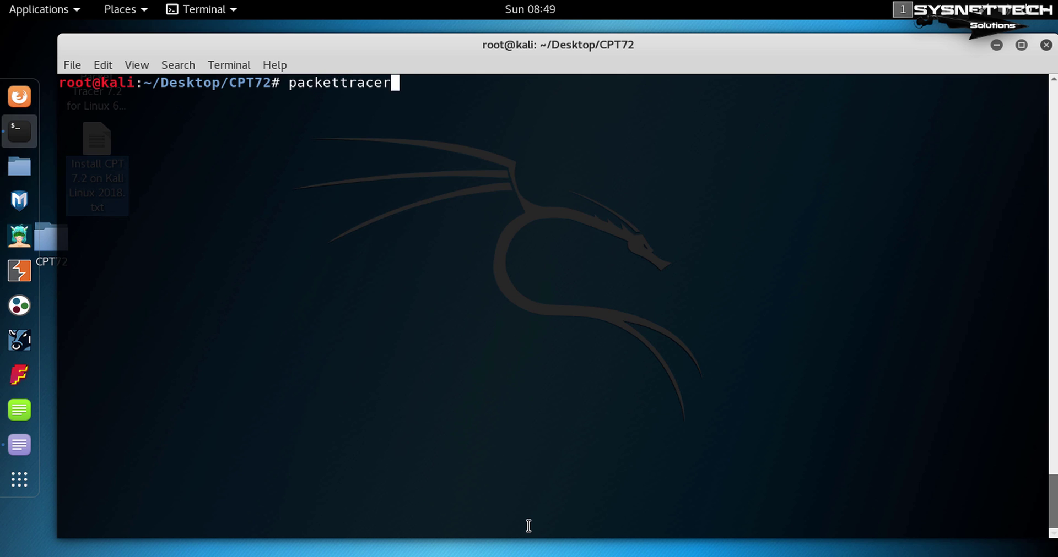
key(Return)
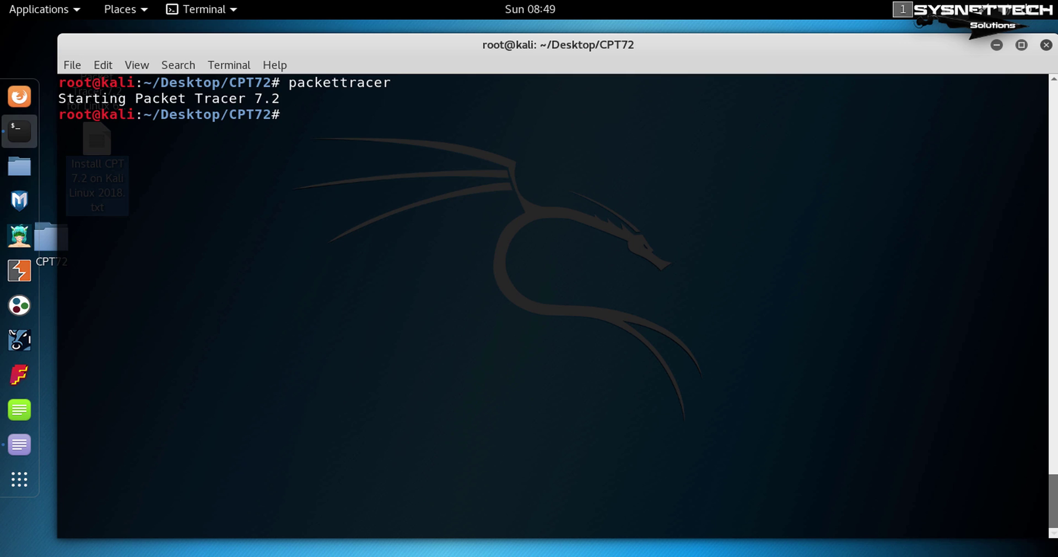
triple_click(279, 98)
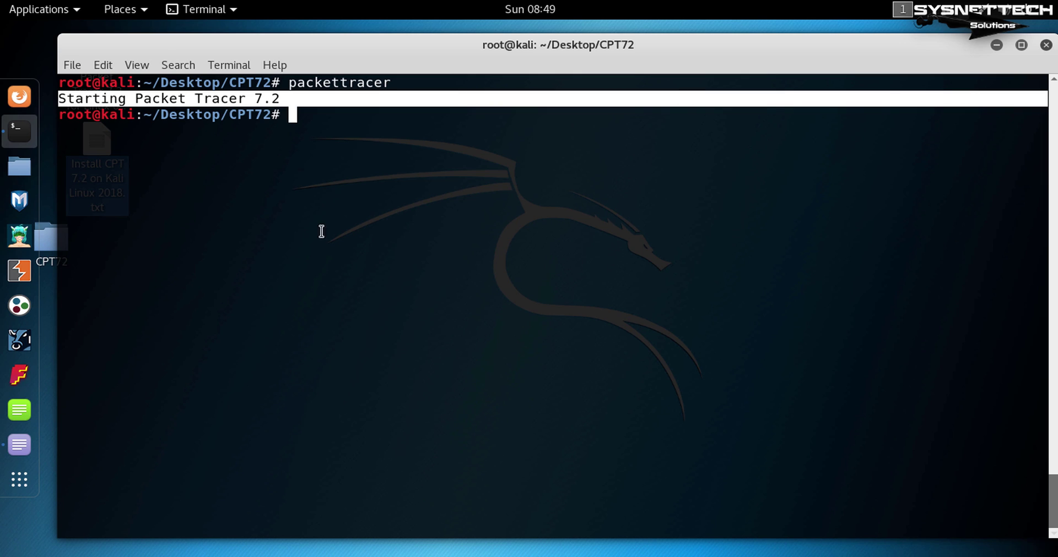
click(477, 146)
Clear the screen, change into /opt/pt/bin, and list its files to find PacketTracer7.
key(ctrl+l)
text(cd )
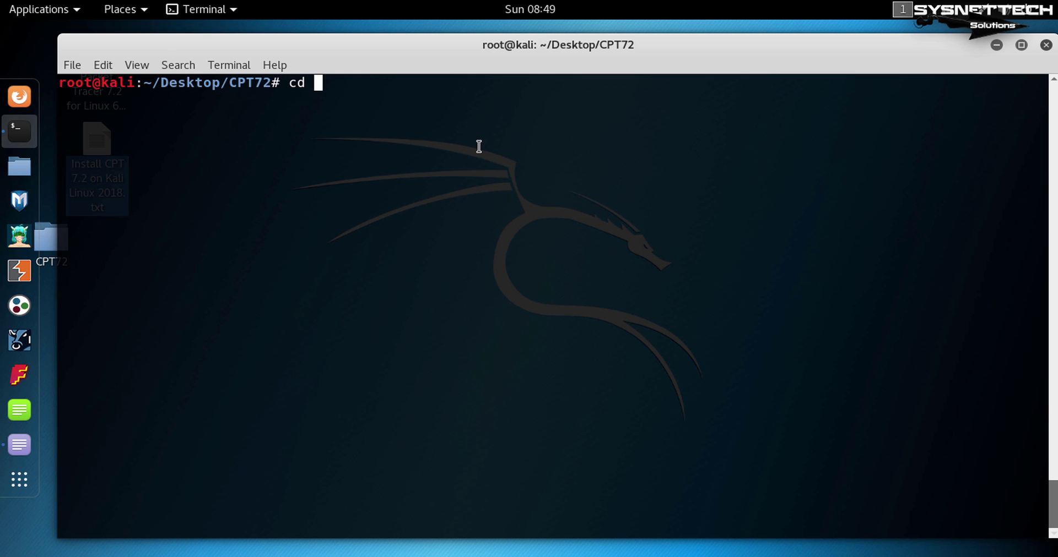
text(/opt/p)
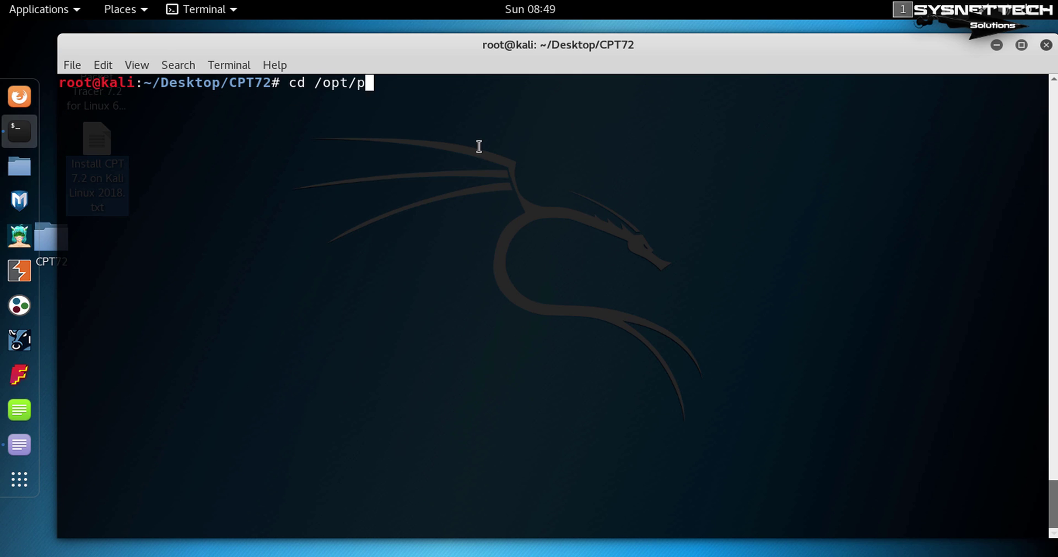
text(t/bin/)
key(Return)
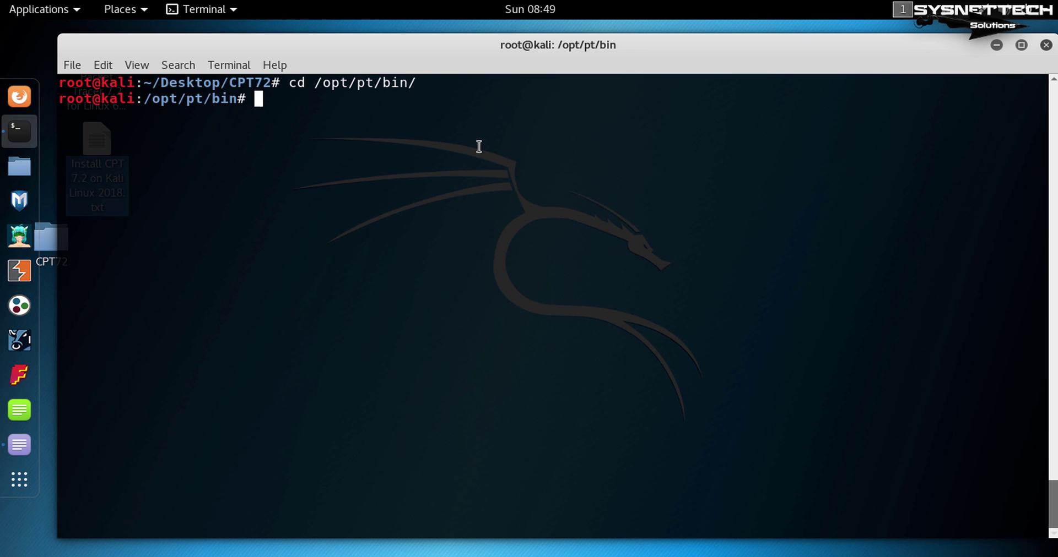
key(Return)
text(ls)
key(Return)
key(Return)
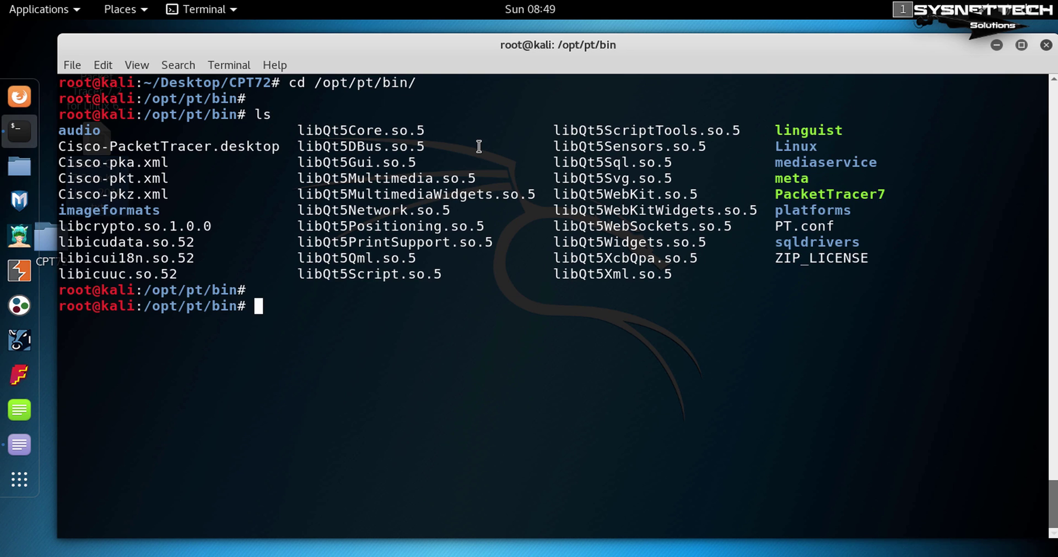
double_click(822, 195)
click(788, 337)
Run ./PacketTracer7 directly, revealing the missing libpng12.so.0 library error.
text(./Pac)
key(Tab)
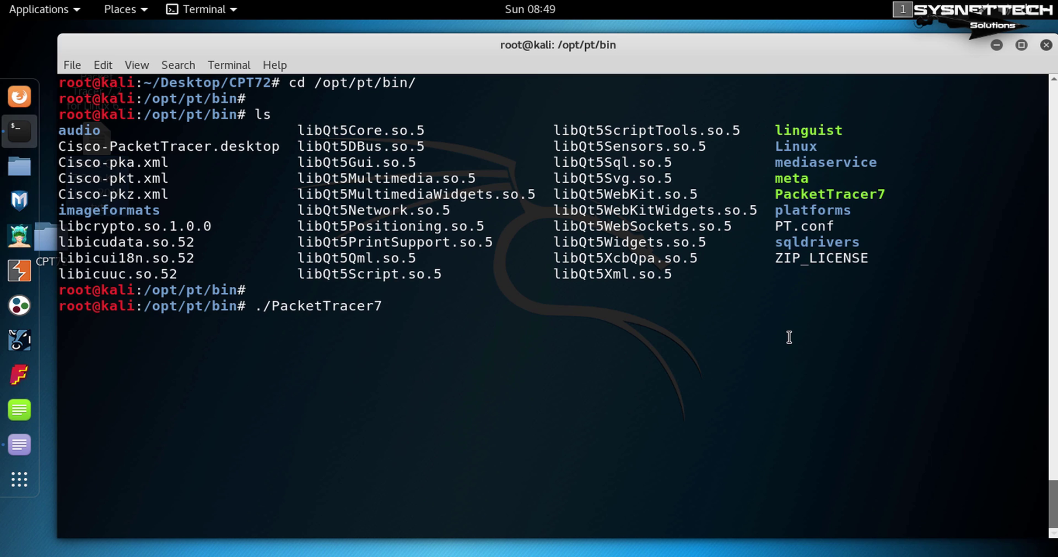
key(Return)
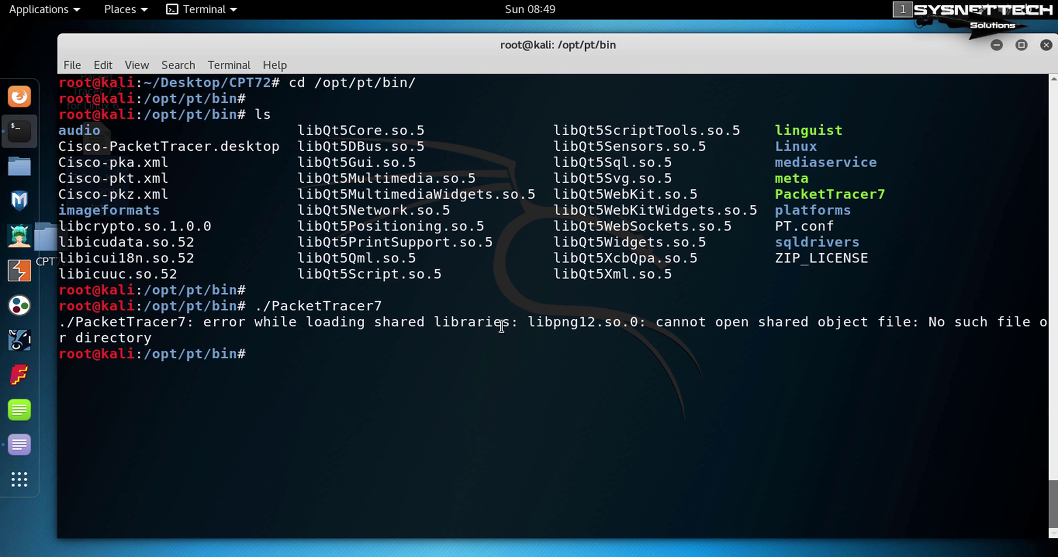
double_click(569, 323)
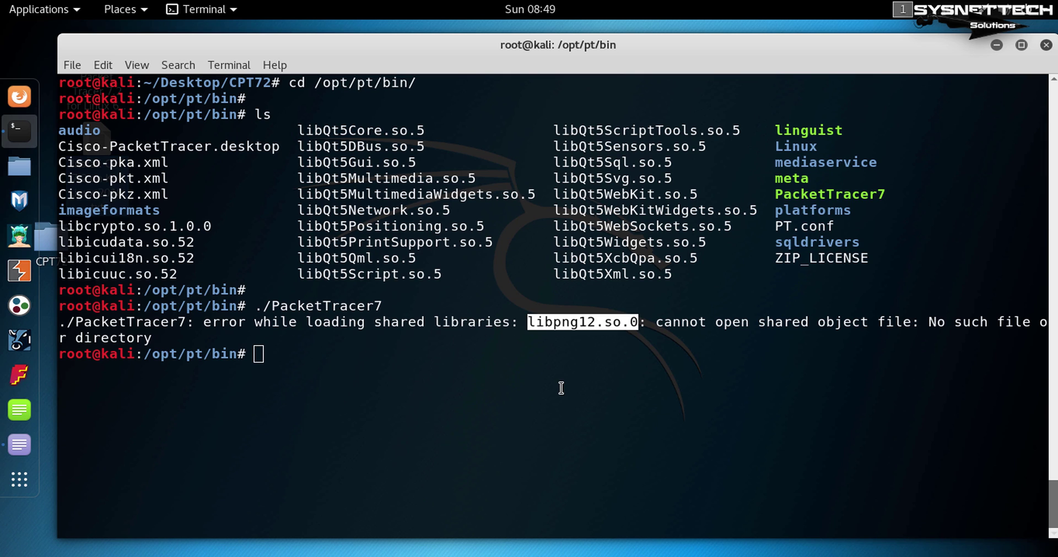
key(alt+Tab)
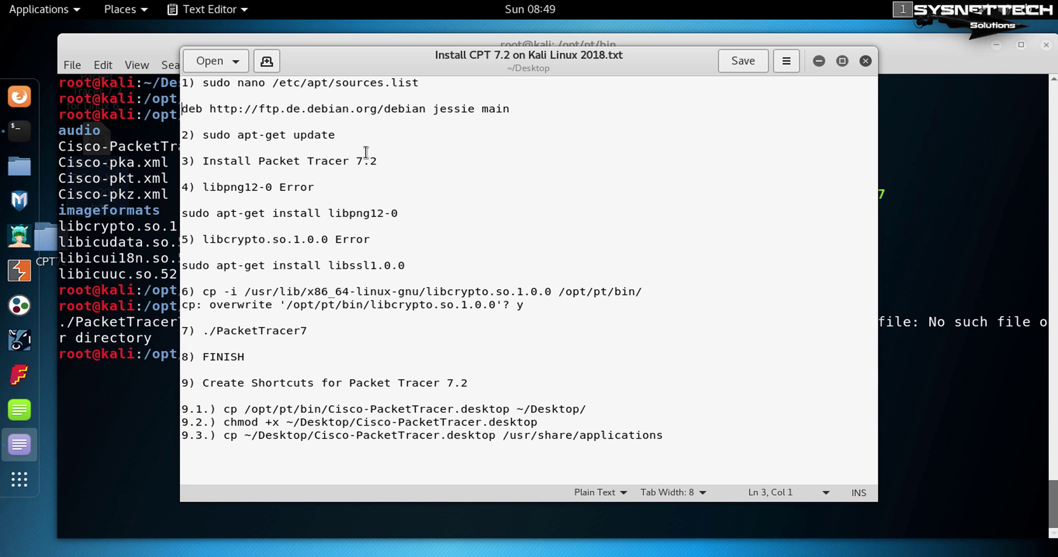
Select the 'sudo apt-get install libpng12-0' command in the notes, then minimize the editor.
drag(348, 134, 162, 75)
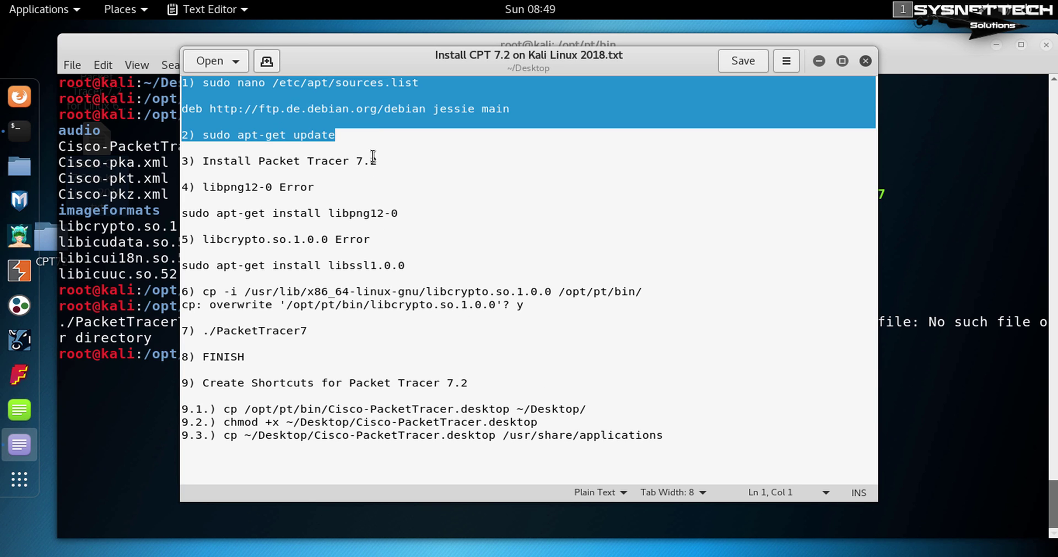
drag(385, 161, 181, 149)
drag(325, 187, 169, 191)
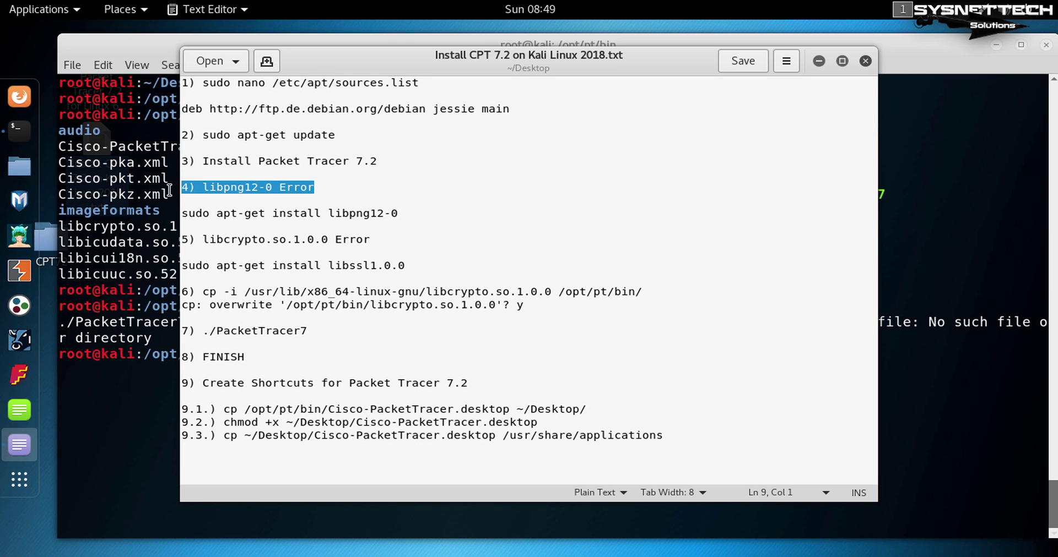
drag(398, 214, 181, 214)
key(ctrl+c)
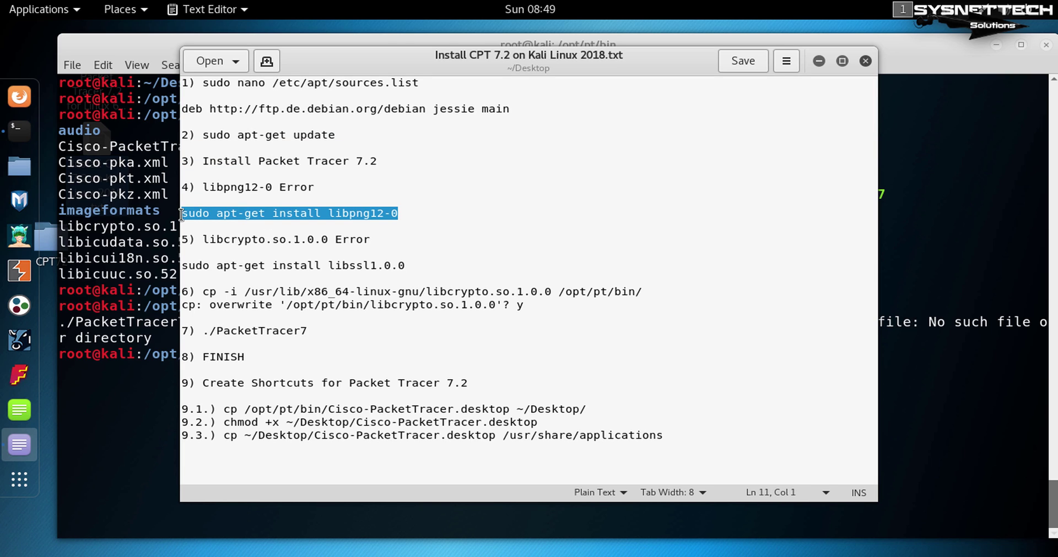
click(818, 60)
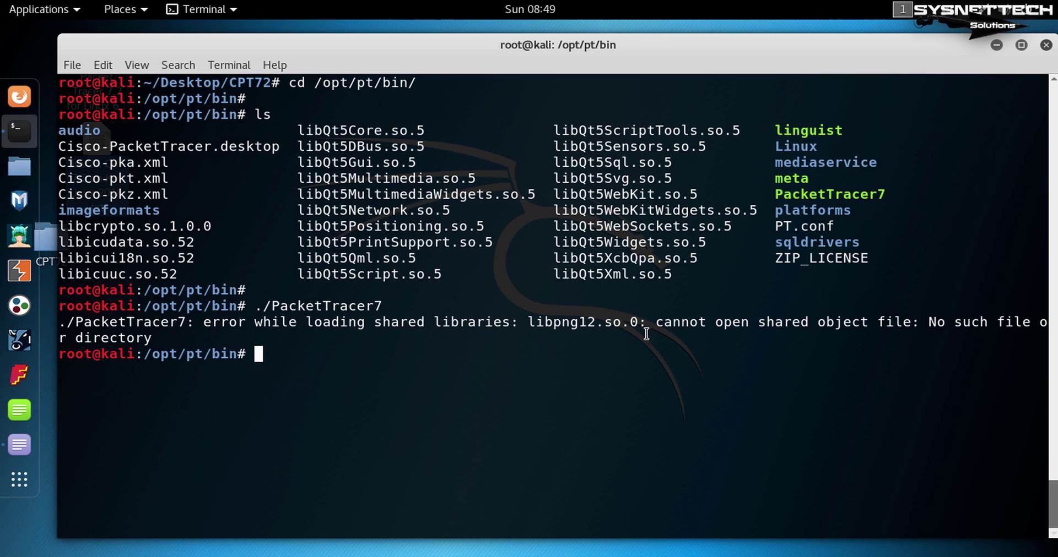
Run the pasted sudo apt-get install libpng12-0, confirm with Y, then clear the screen.
key(ctrl+shift+v)
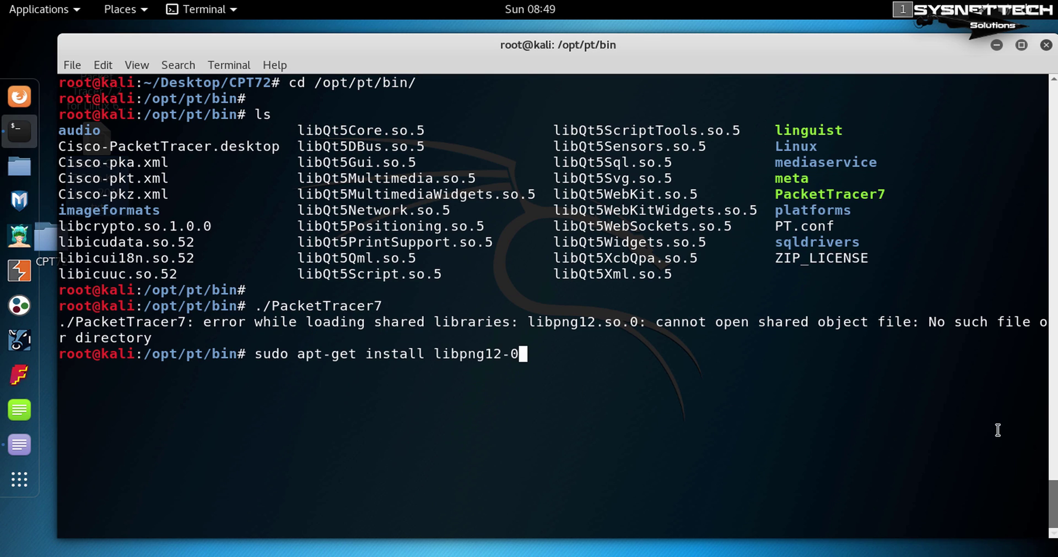
key(Return)
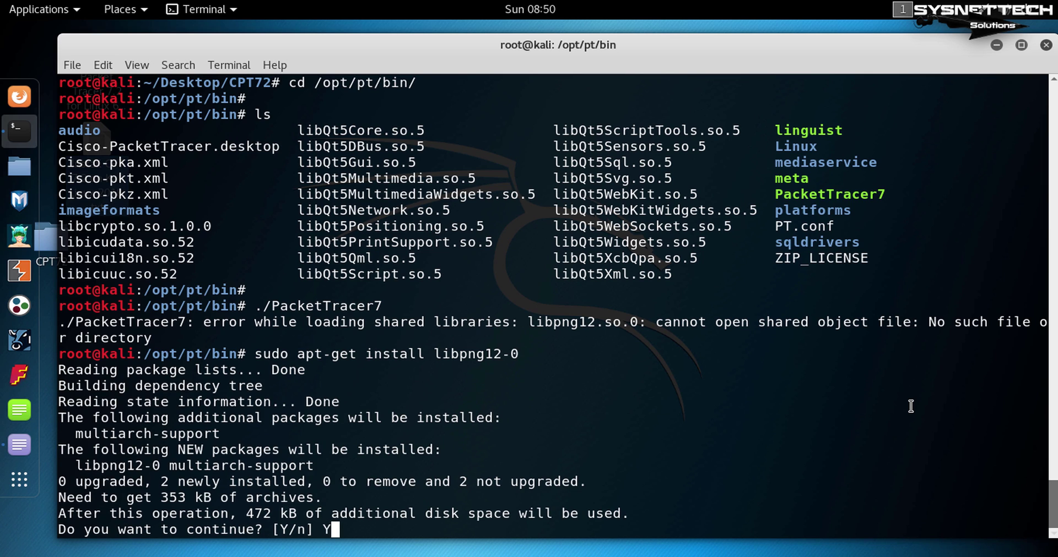
text(Y)
key(Return)
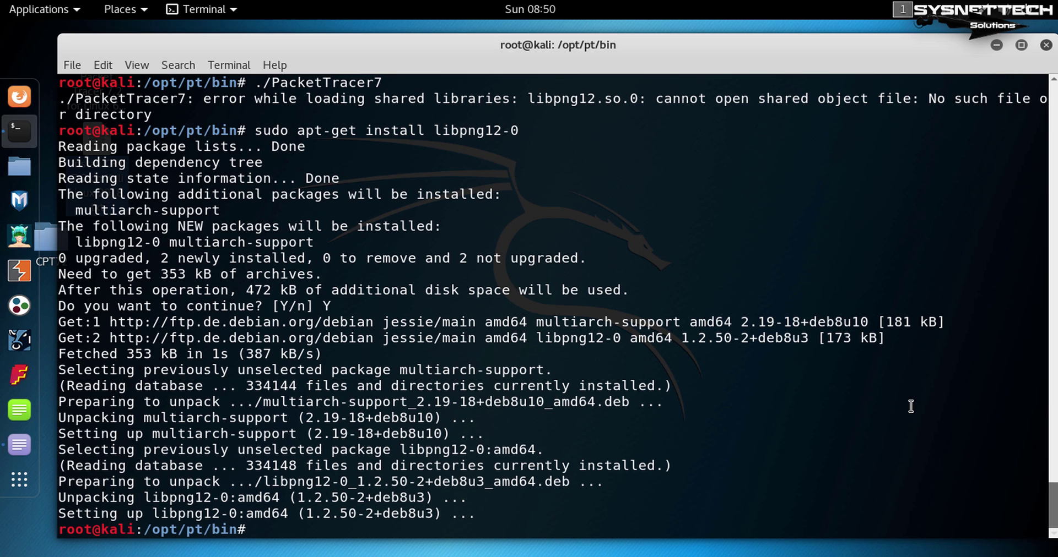
text(clear)
key(Return)
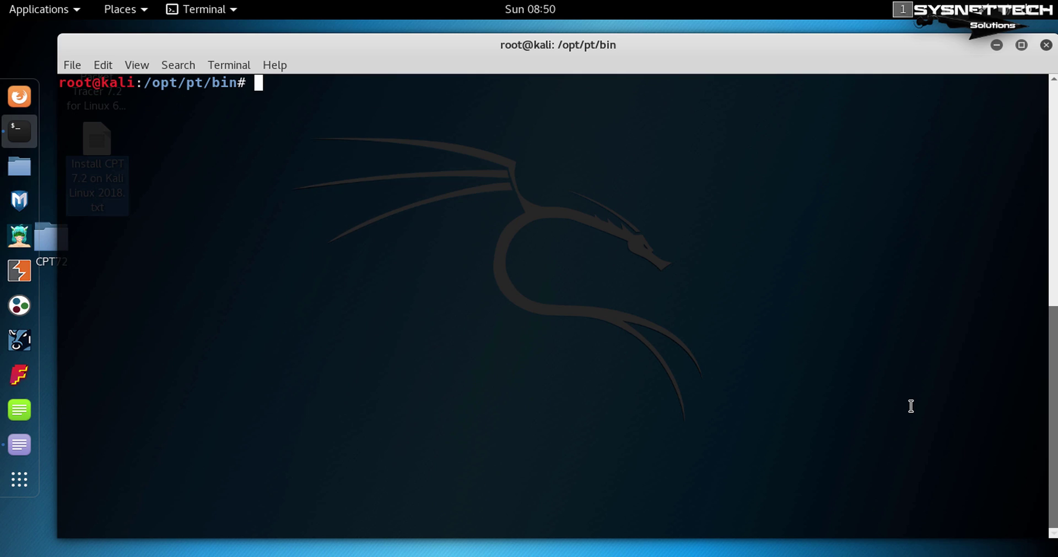
Run ./PacketTracer7 from /opt/pt/bin and dismiss the first-run user-folder notice with OK.
text(./Pac)
key(Tab)
key(Return)
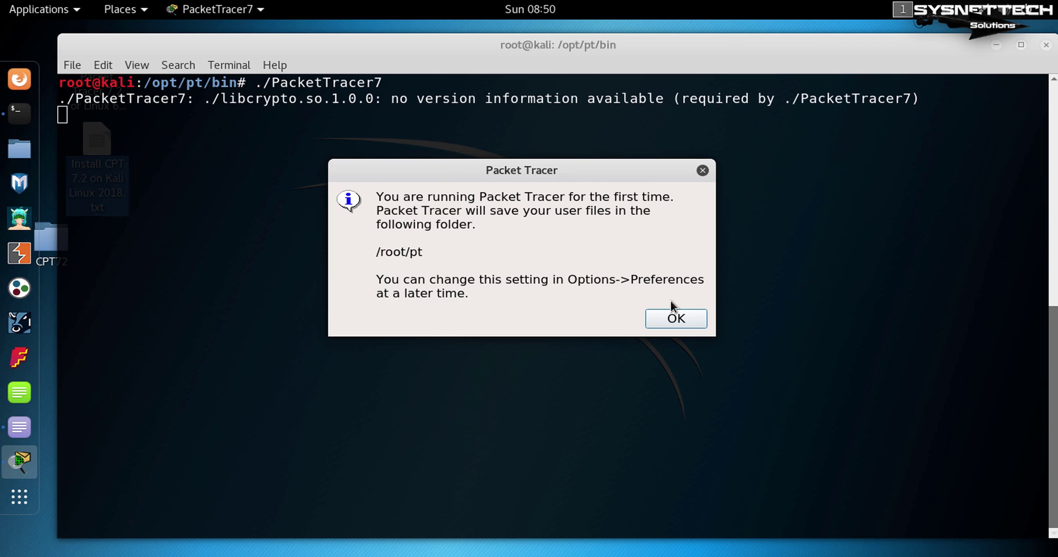
click(676, 319)
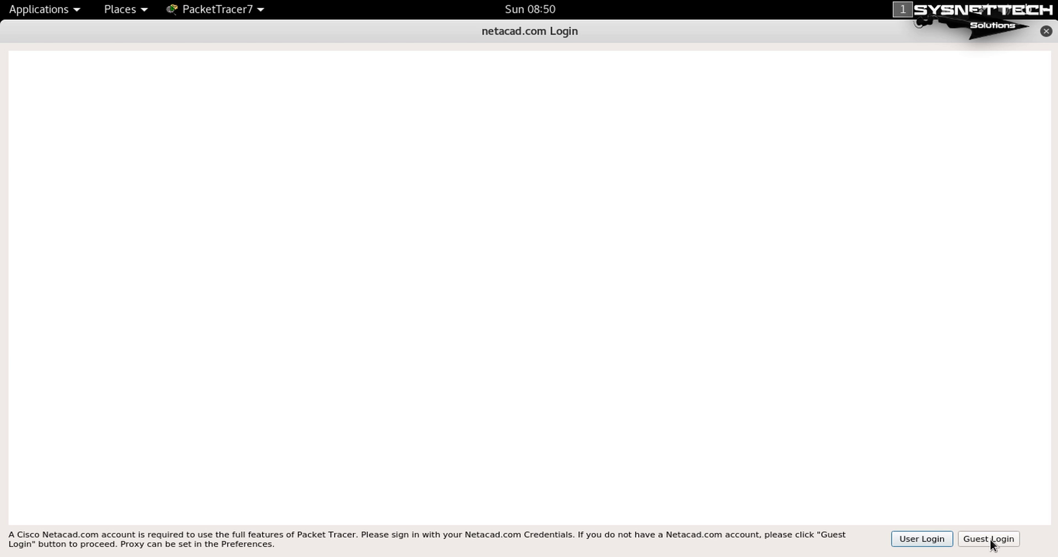
Continue into Packet Tracer as a guest and close the Firefox window that pops up.
click(993, 541)
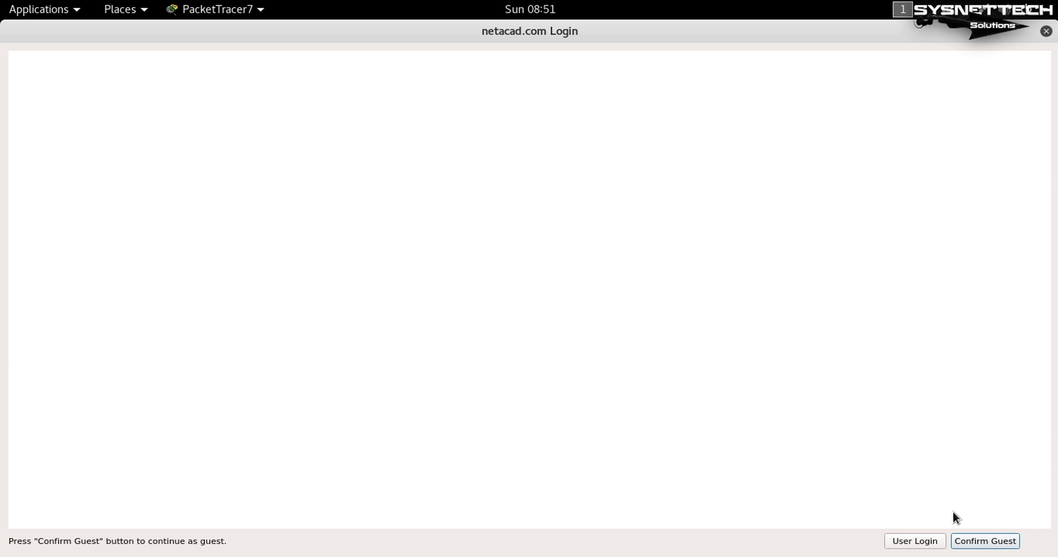
click(978, 542)
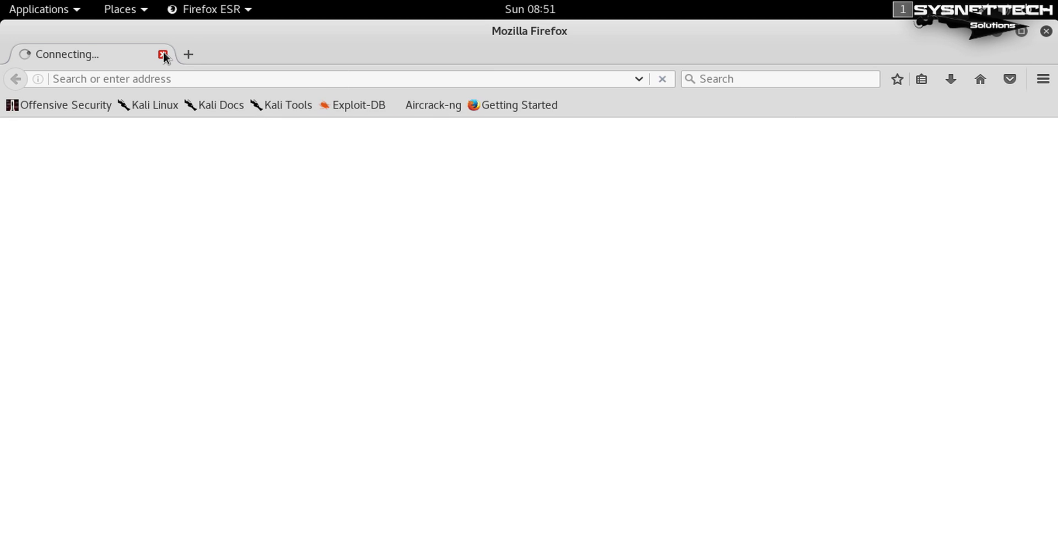
click(162, 53)
click(719, 197)
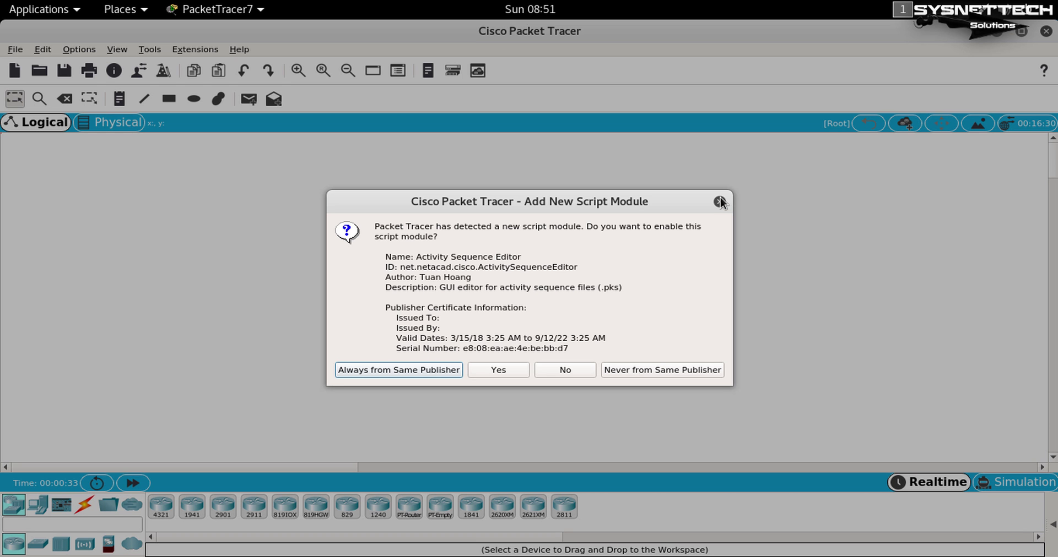
Dismiss the repeated Activity Sequence Editor script-module prompts.
click(719, 197)
click(721, 198)
click(720, 198)
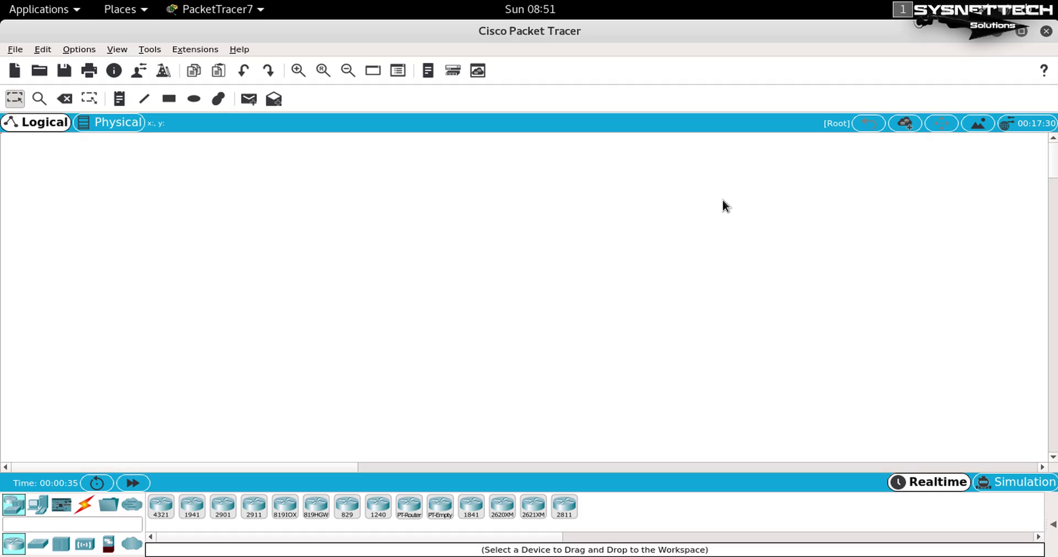
click(720, 198)
Always trust this publisher's script modules, dismiss the WAN Multiuser Agent prompt, and show Help > About.
click(412, 371)
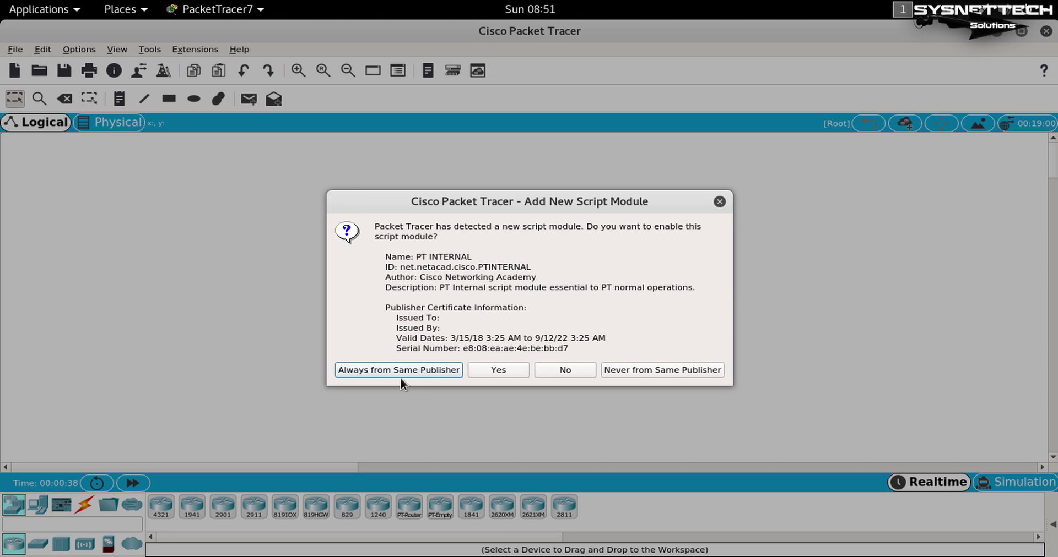
click(406, 370)
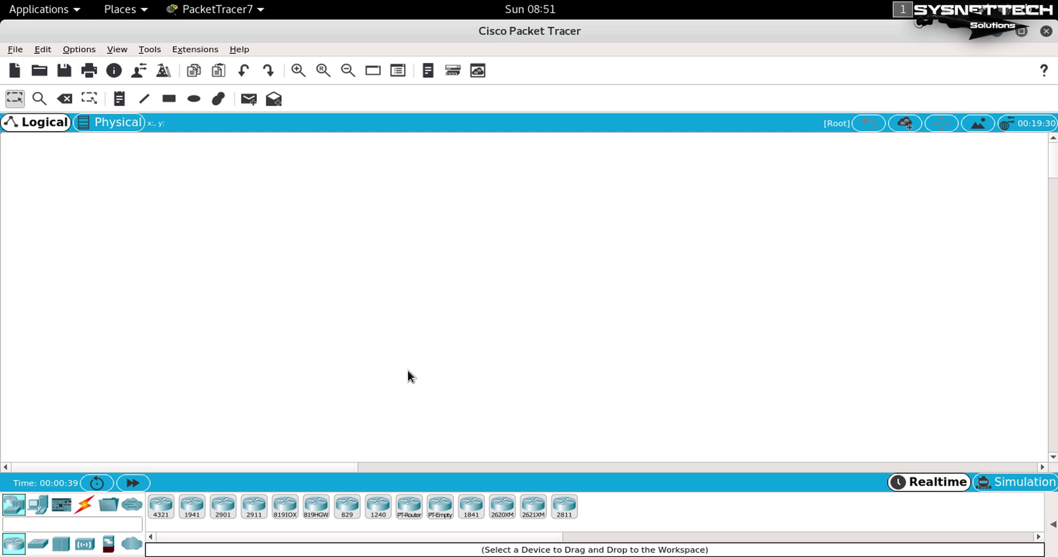
click(408, 369)
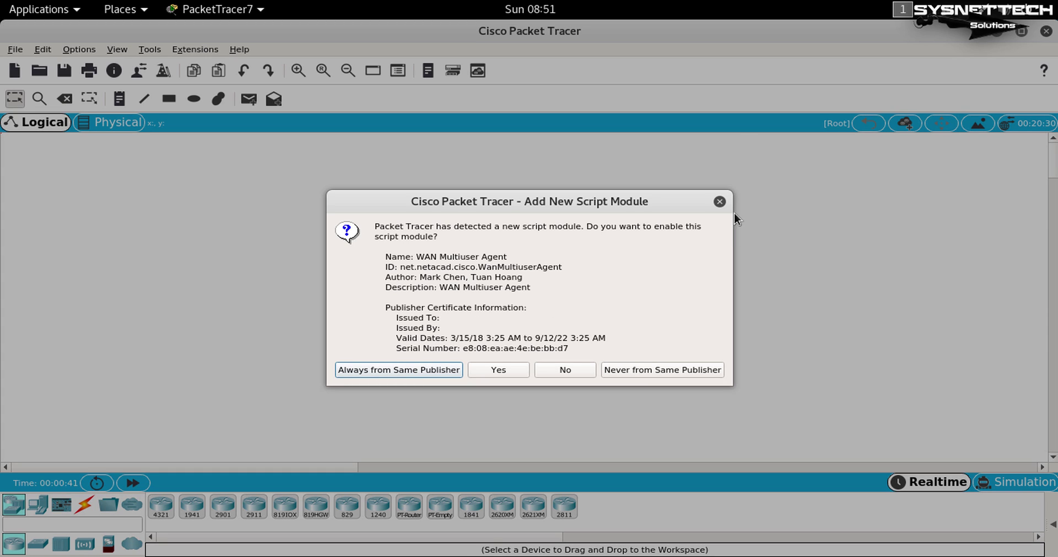
click(719, 201)
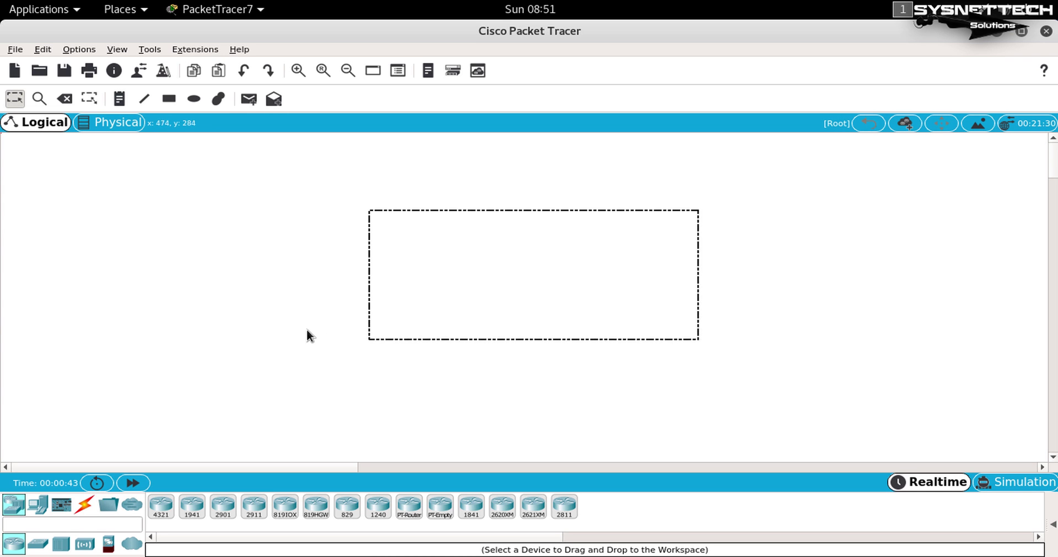
click(245, 51)
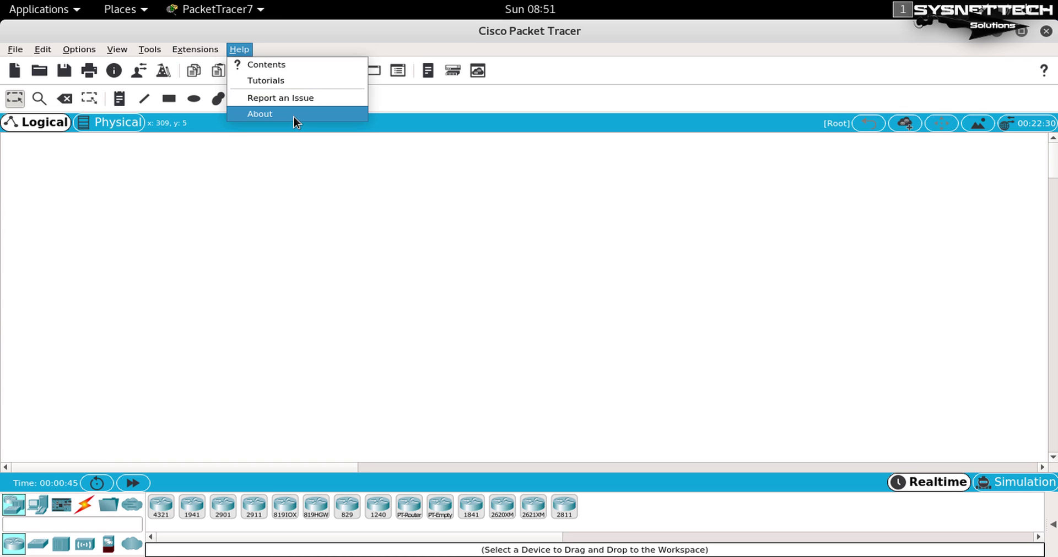
click(293, 115)
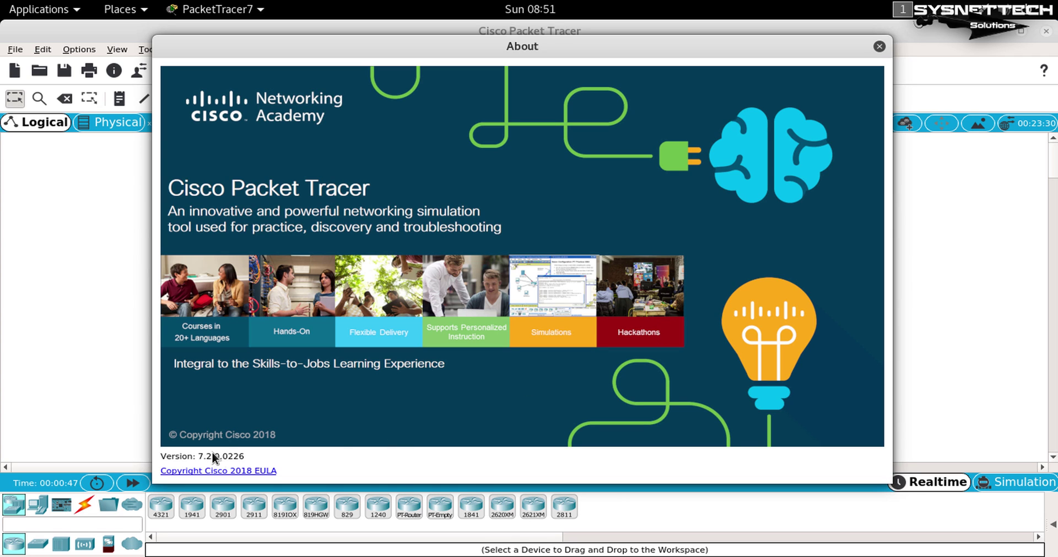
Close About and Packet Tracer, stop its process in the terminal, and clear the screen.
click(879, 46)
click(1046, 31)
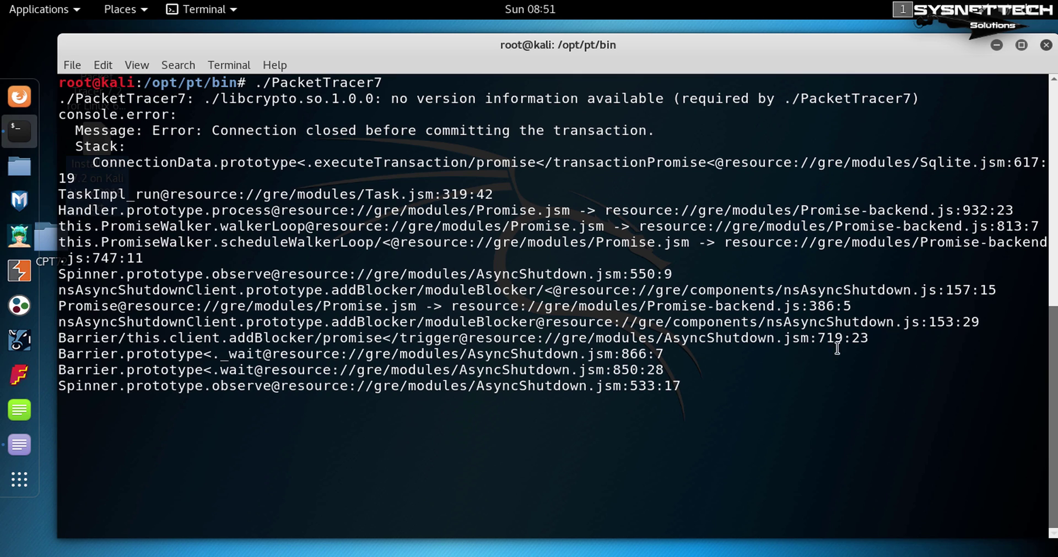
key(ctrl+c)
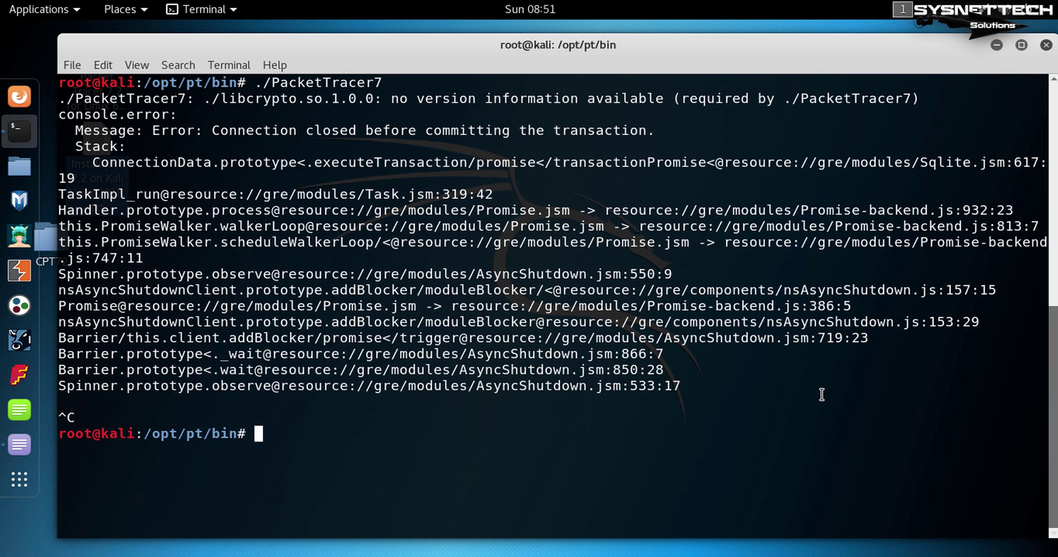
key(ctrl+l)
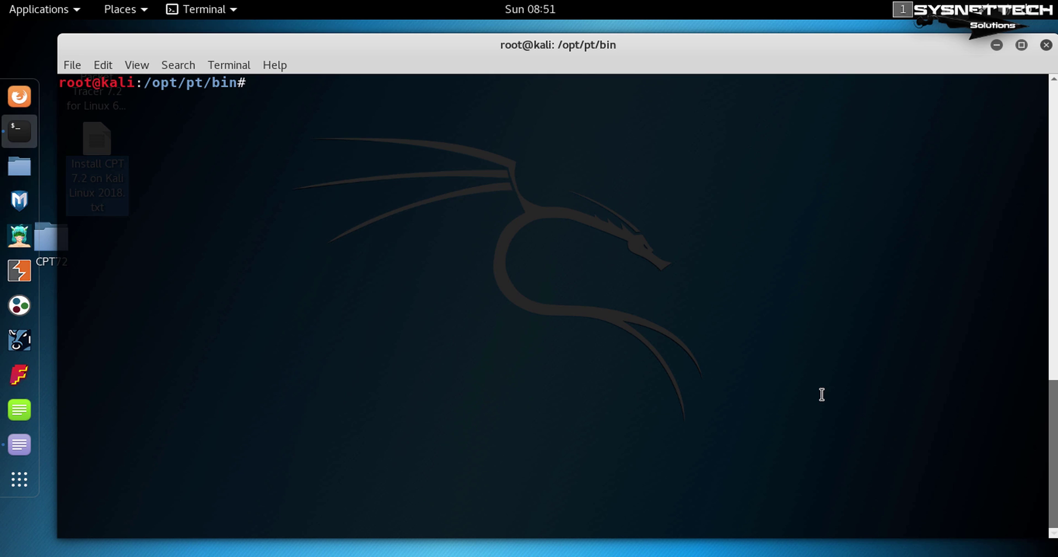
Copy 'sudo apt-get install libssl1.0.0' from the gedit installation notes.
key(alt+Tab)
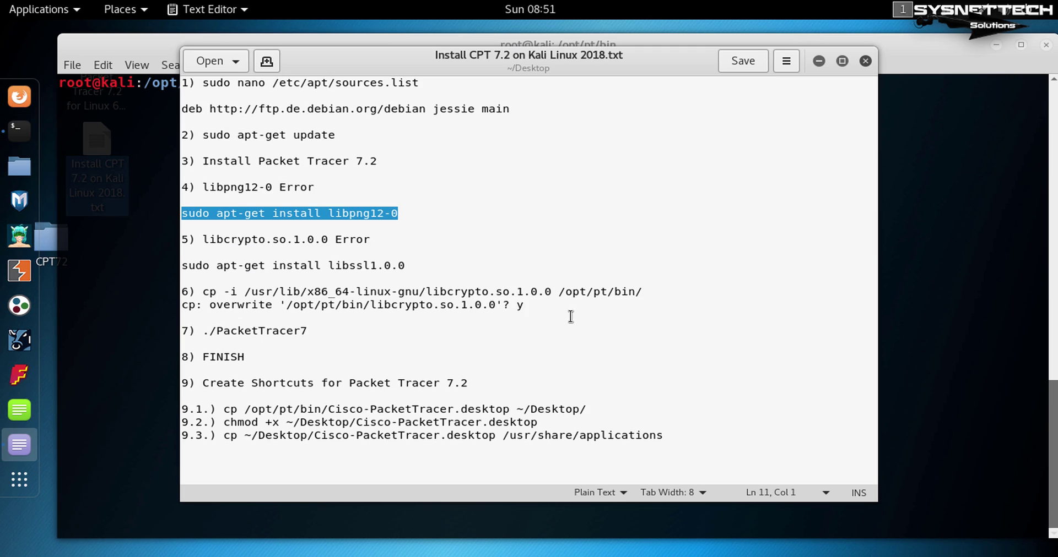
drag(384, 238, 180, 239)
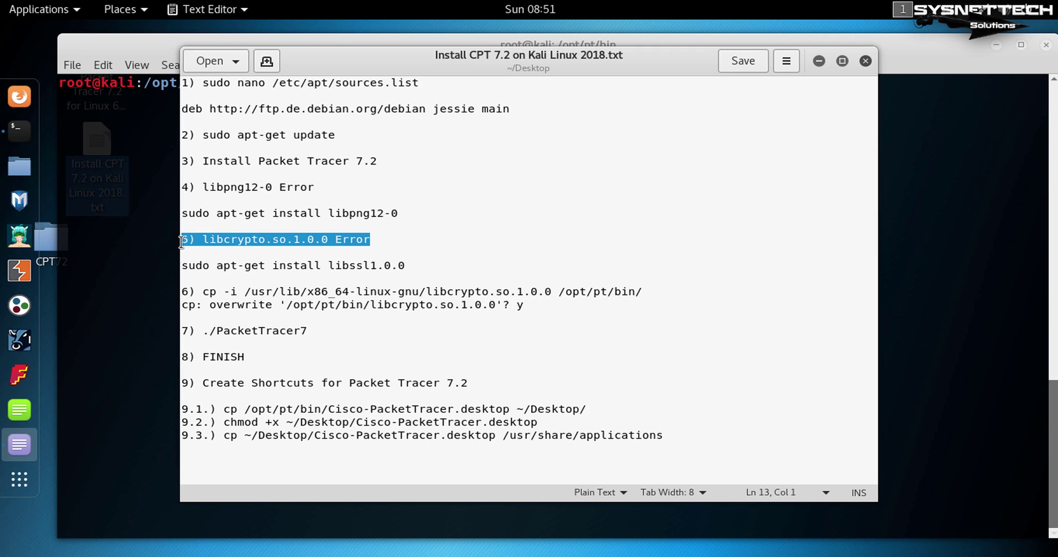
click(412, 267)
drag(405, 267, 180, 266)
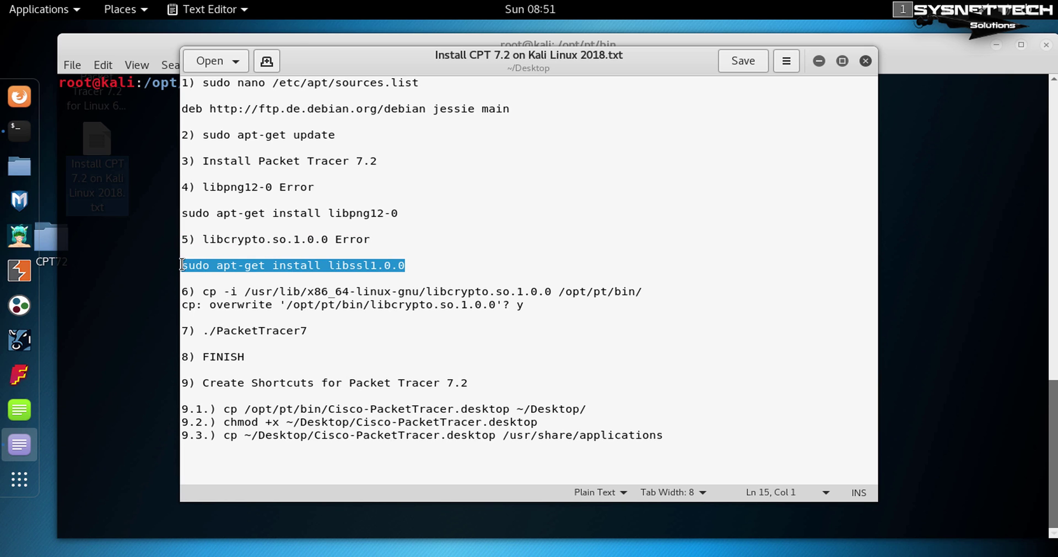
click(914, 220)
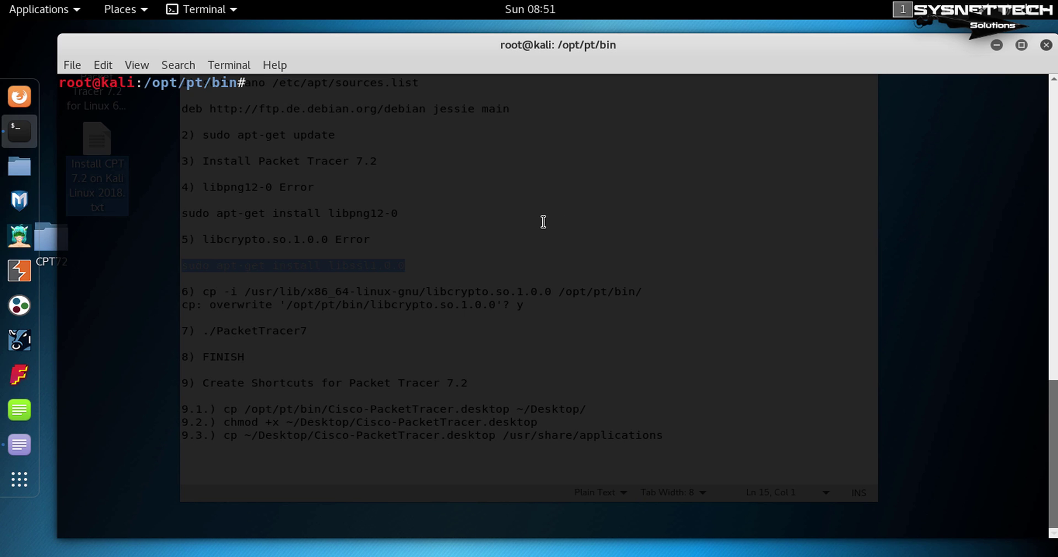
key(alt+Tab)
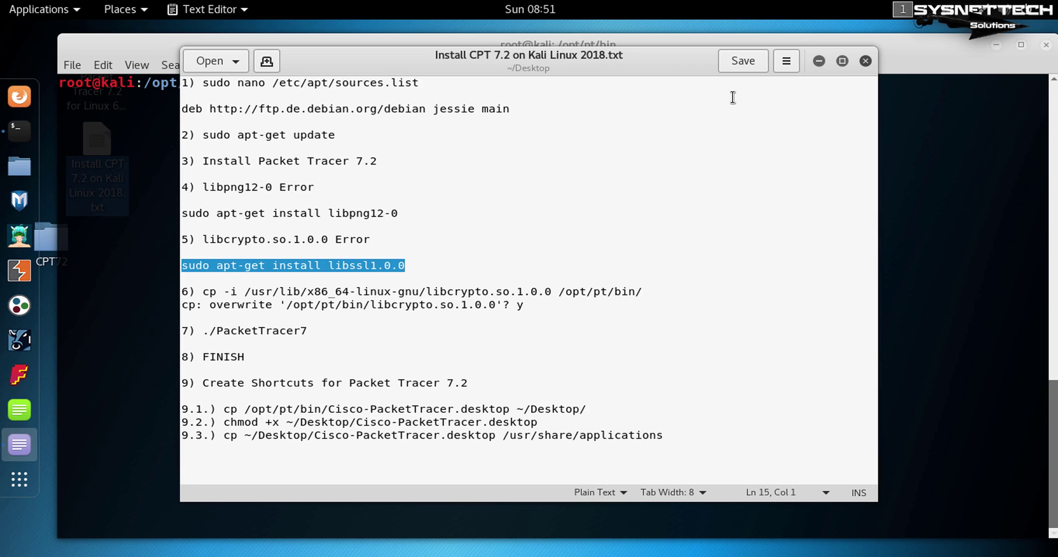
click(818, 61)
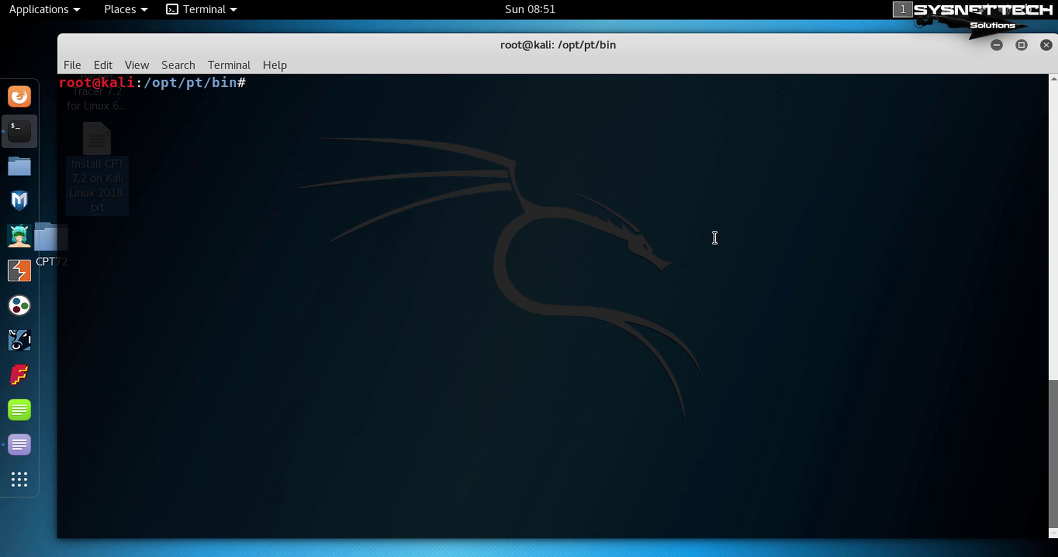
Install the libssl1.0.0 package with sudo apt-get and clear the screen.
key(ctrl+shift+v)
key(Return)
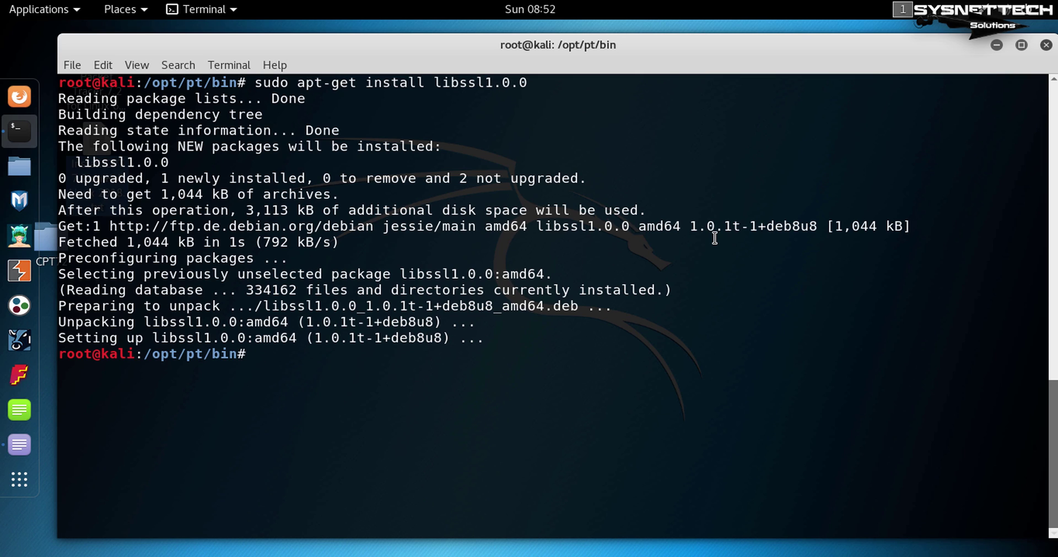
key(ctrl+l)
Relaunch ./PacketTracer7 to test it, then stop it with Ctrl+C and clear the terminal.
text(./)
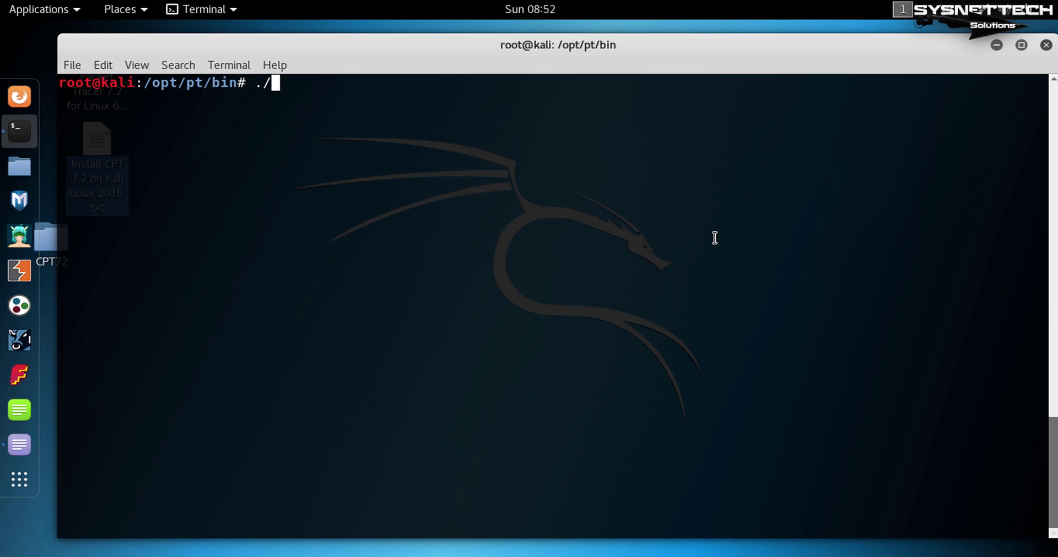
text(Pa)
key(Tab)
key(Return)
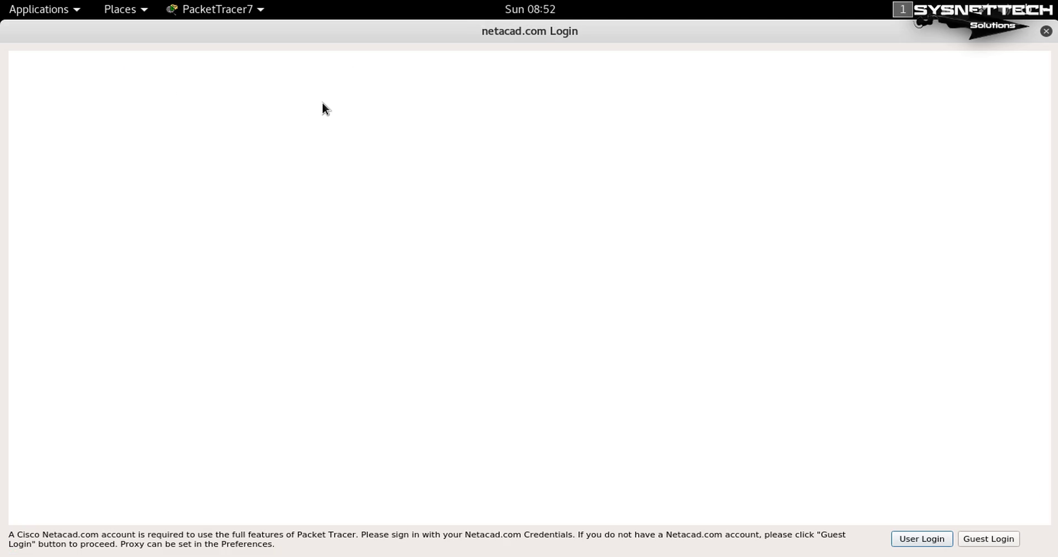
key(alt+Tab)
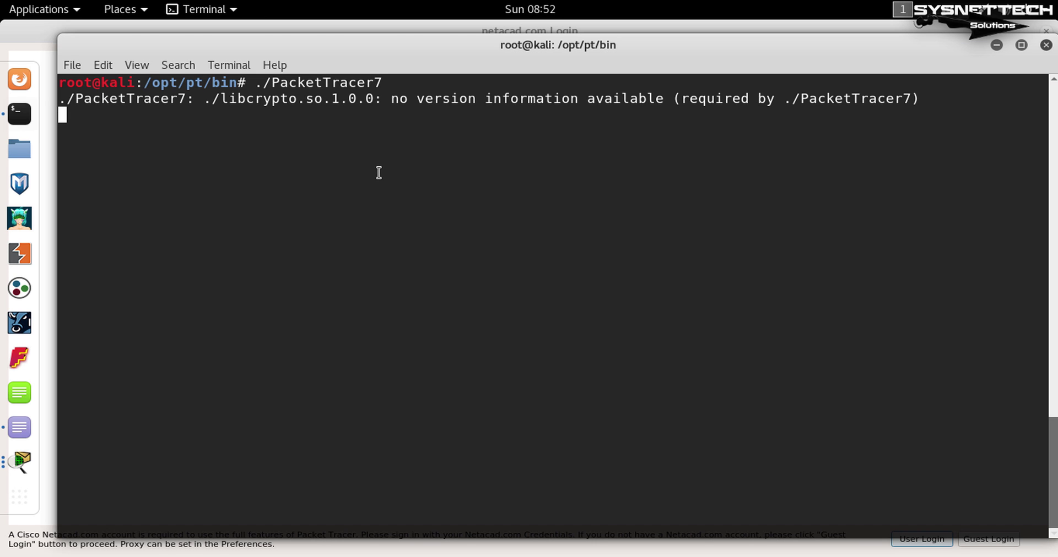
key(ctrl+c)
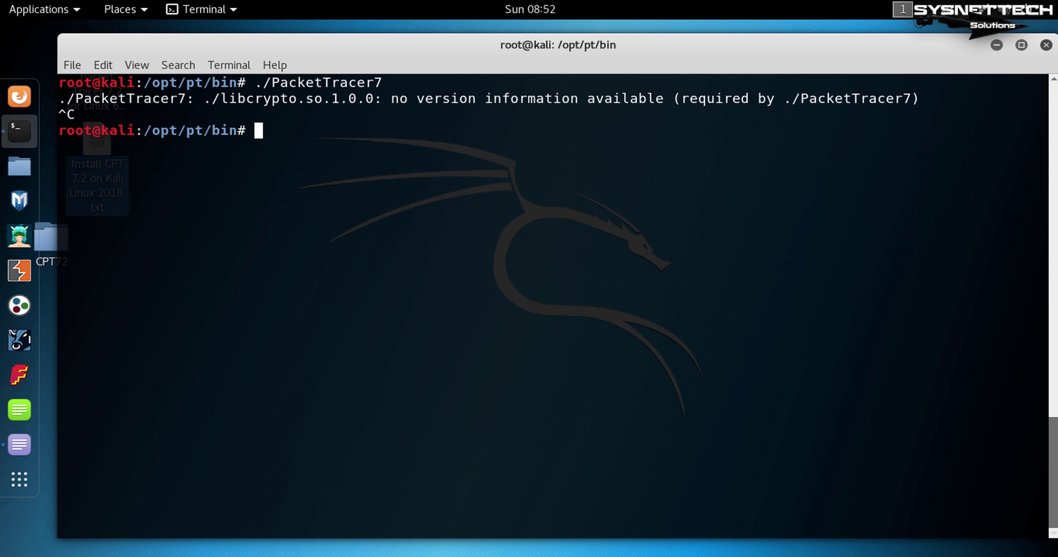
key(ctrl+l)
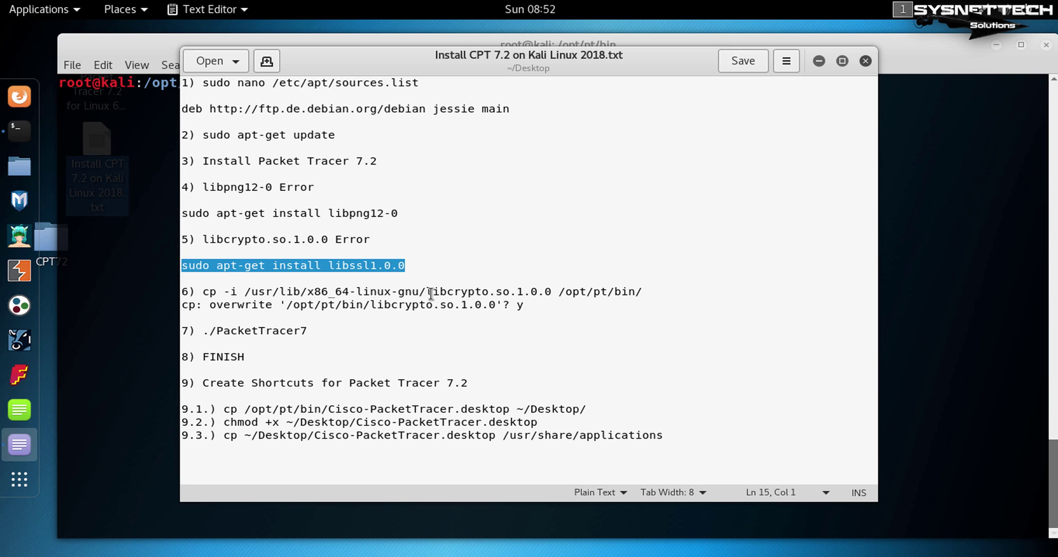
Copy libcrypto.so.1.0.0 into /opt/pt/bin with the notes' cp -i command, answering Y to overwrite.
drag(643, 292, 211, 291)
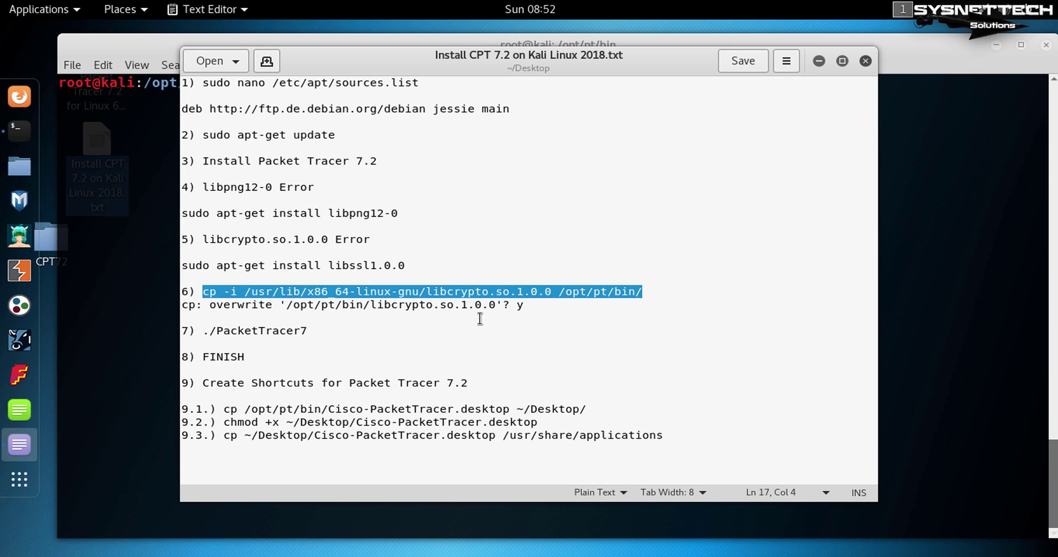
click(818, 61)
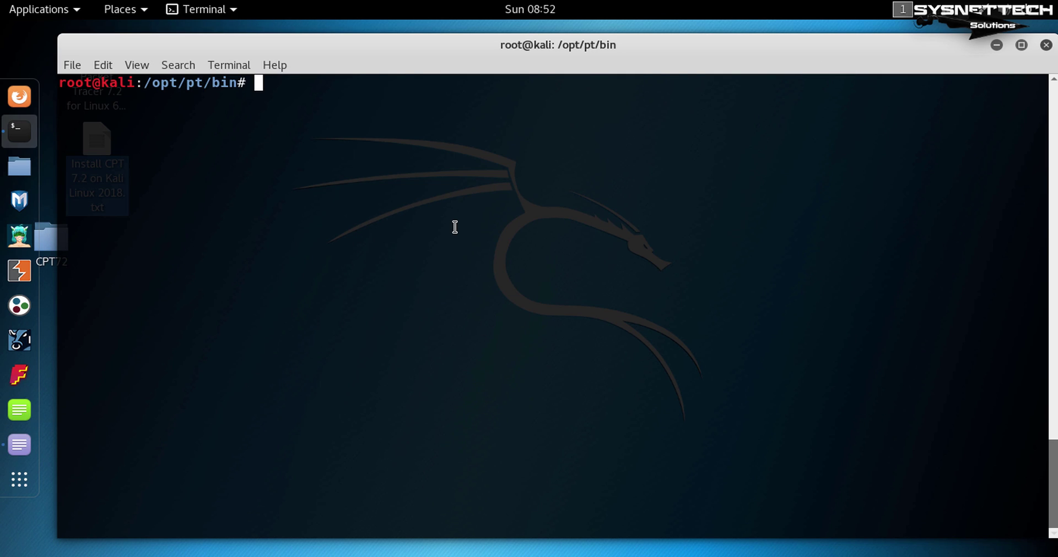
key(ctrl+shift+v)
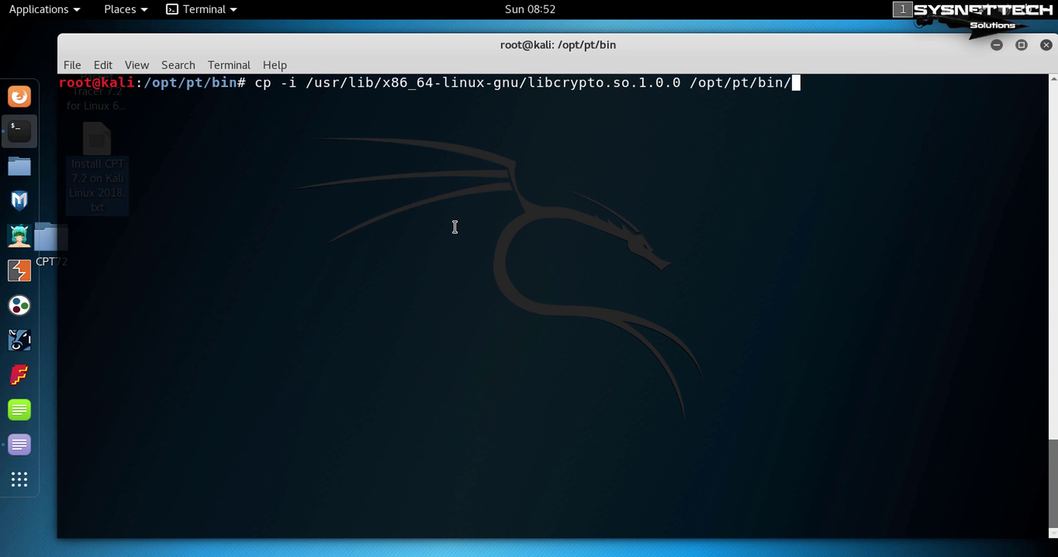
key(Return)
text(Y)
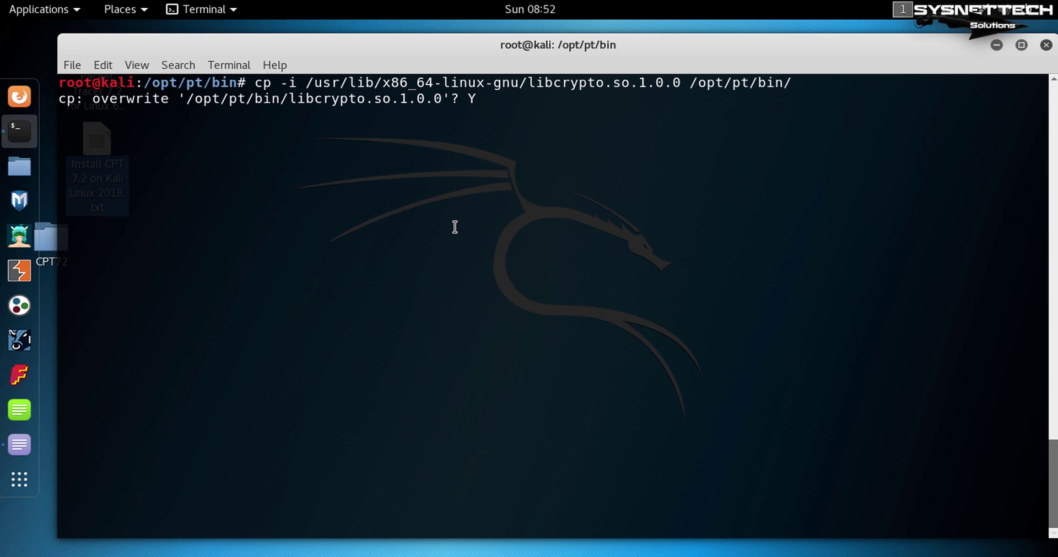
key(Return)
key(Return)
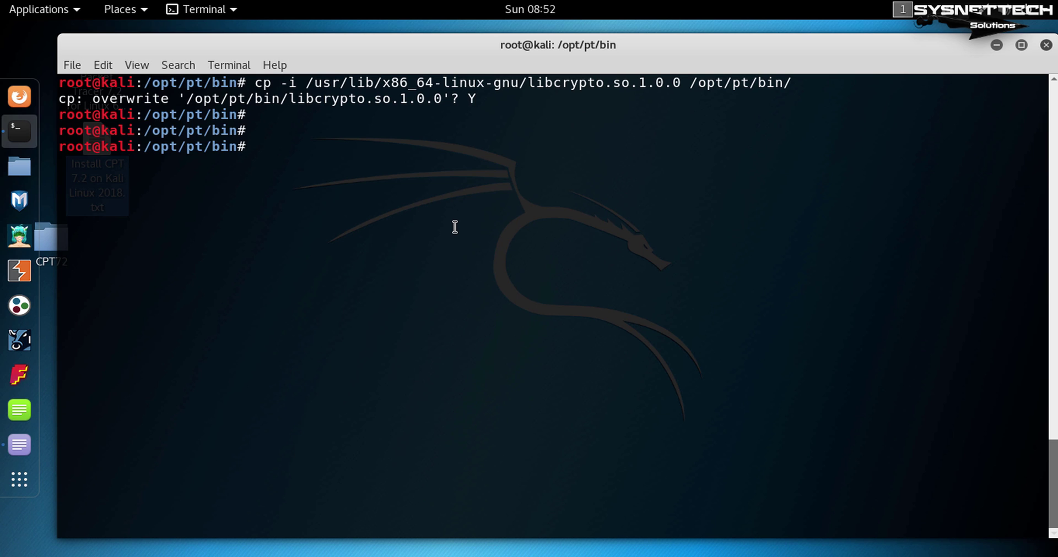
key(ctrl+l)
Run ./PacketTracer7, choose Guest Login, close the Firefox window, and confirm guest access.
text(./PacketTracer7)
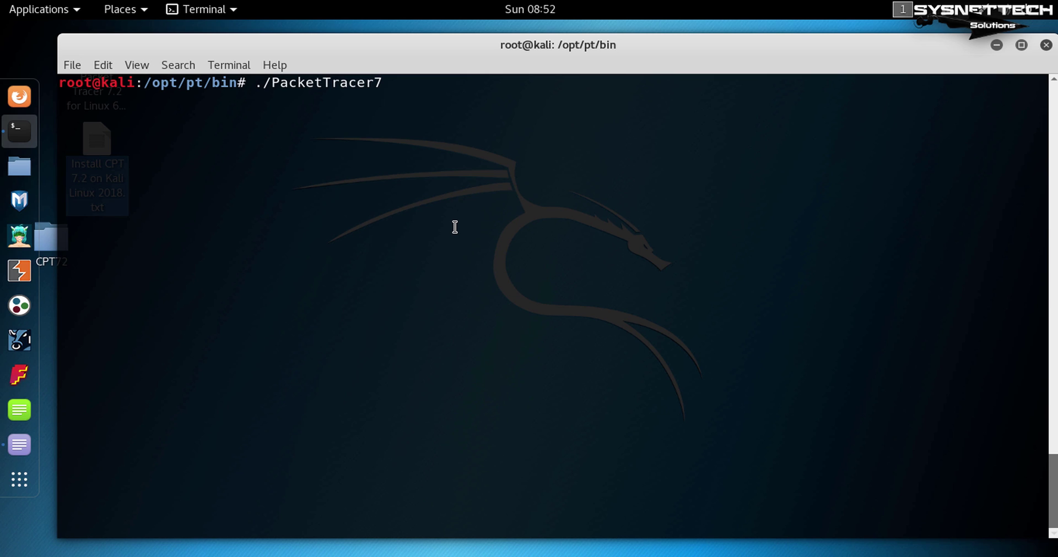
key(Return)
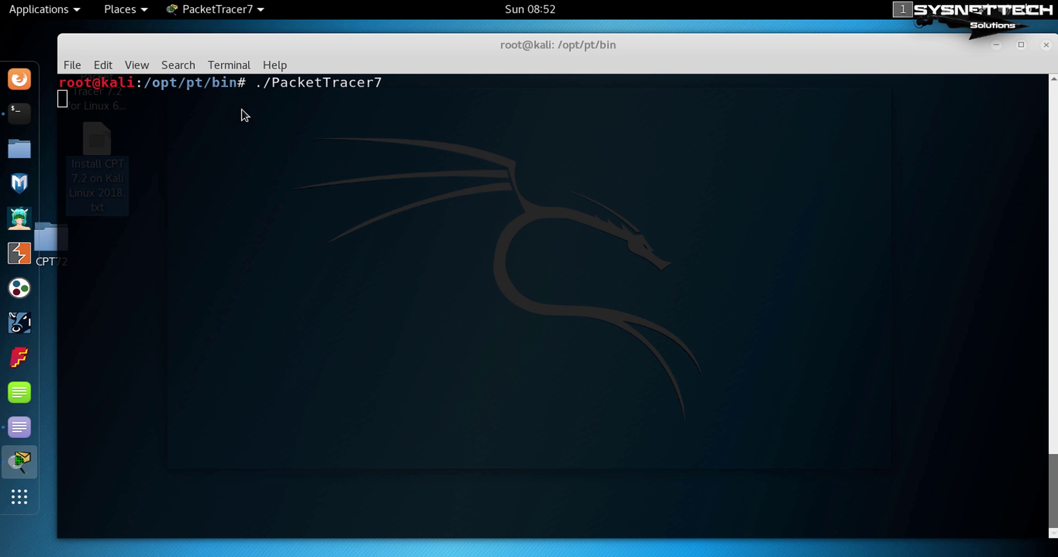
key(alt+Tab)
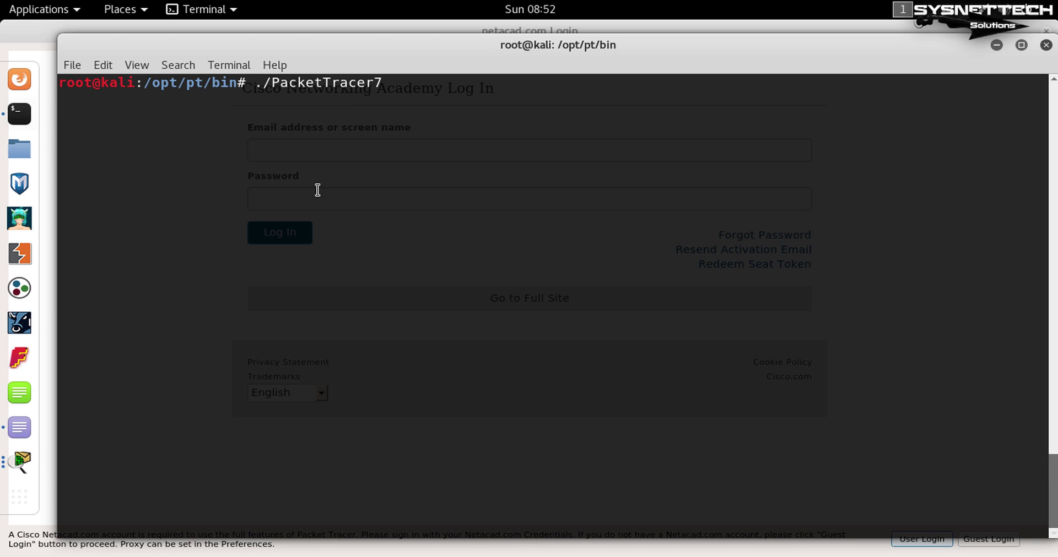
key(alt+Tab)
click(987, 539)
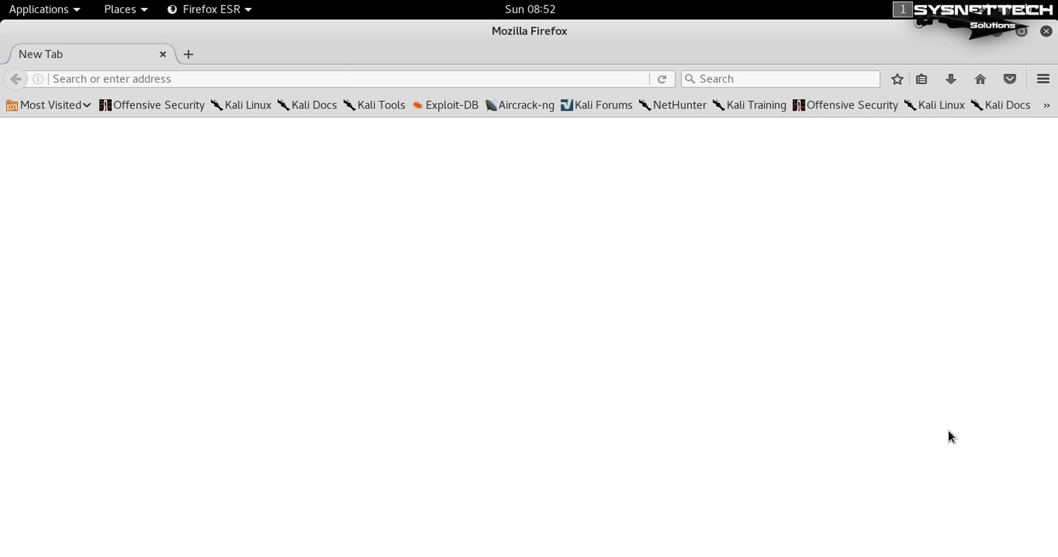
click(163, 55)
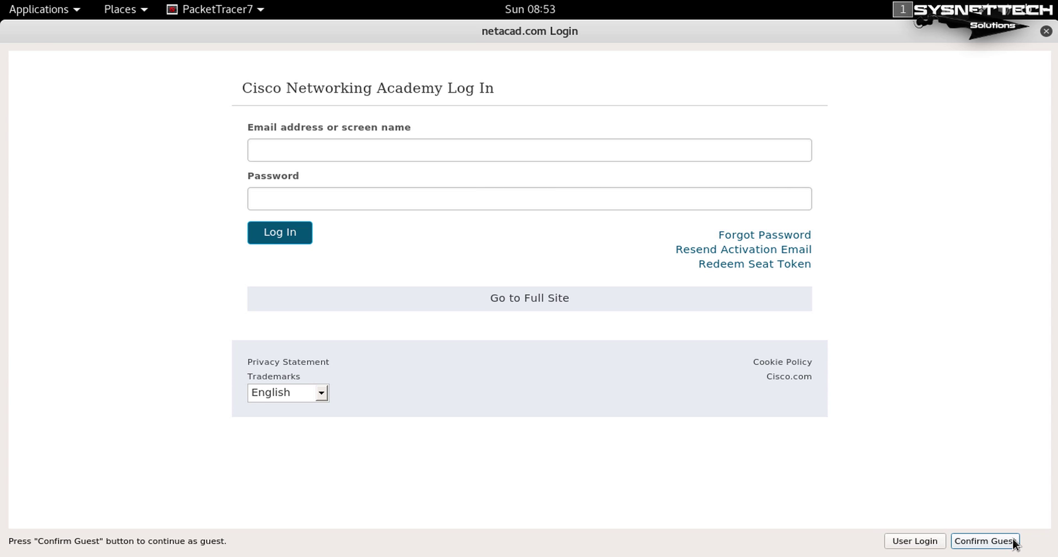
click(1011, 543)
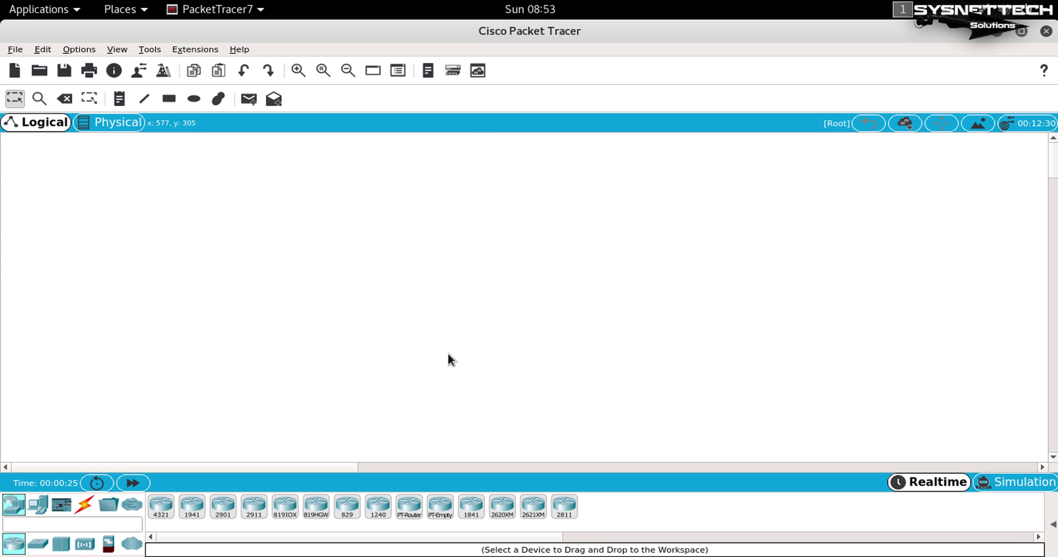
Place 1941 and 819HG-4G-IOX routers and view Router1's physical device and CLI boot output.
drag(191, 506, 366, 242)
drag(316, 507, 554, 196)
click(552, 194)
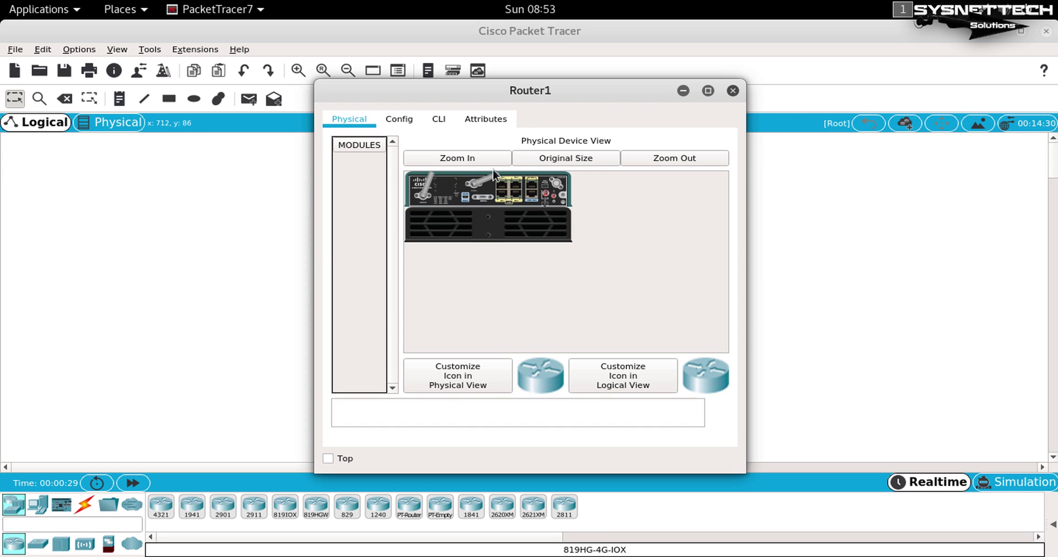
click(469, 159)
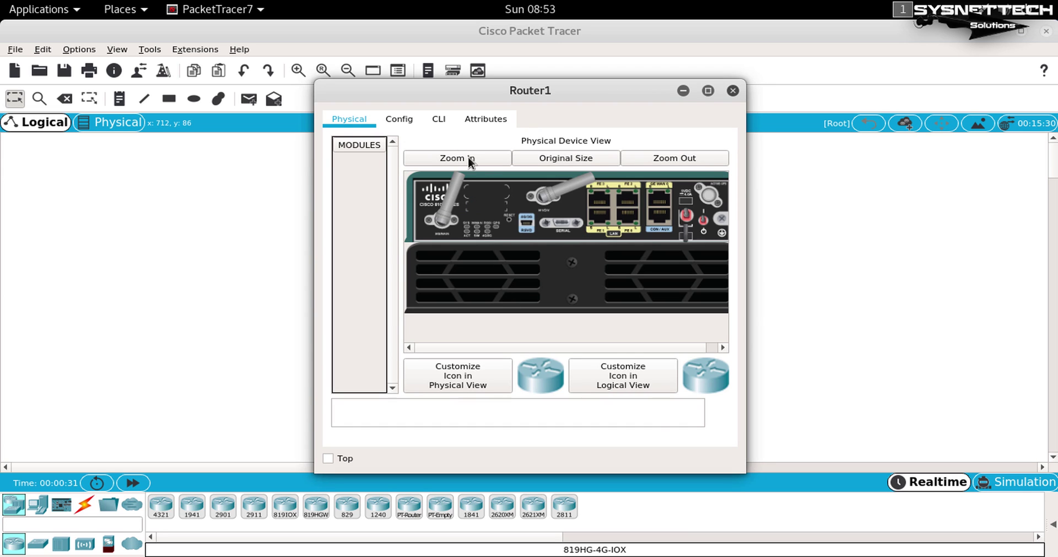
click(439, 119)
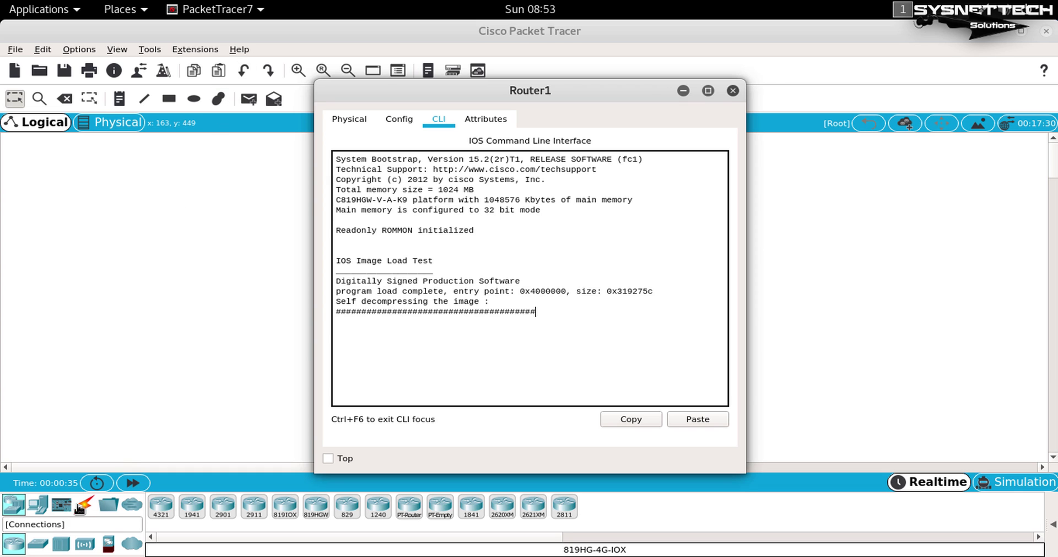
Add a Meraki server and inspect its physical view, global settings and attributes, then close it.
click(37, 505)
drag(246, 514, 230, 198)
click(227, 194)
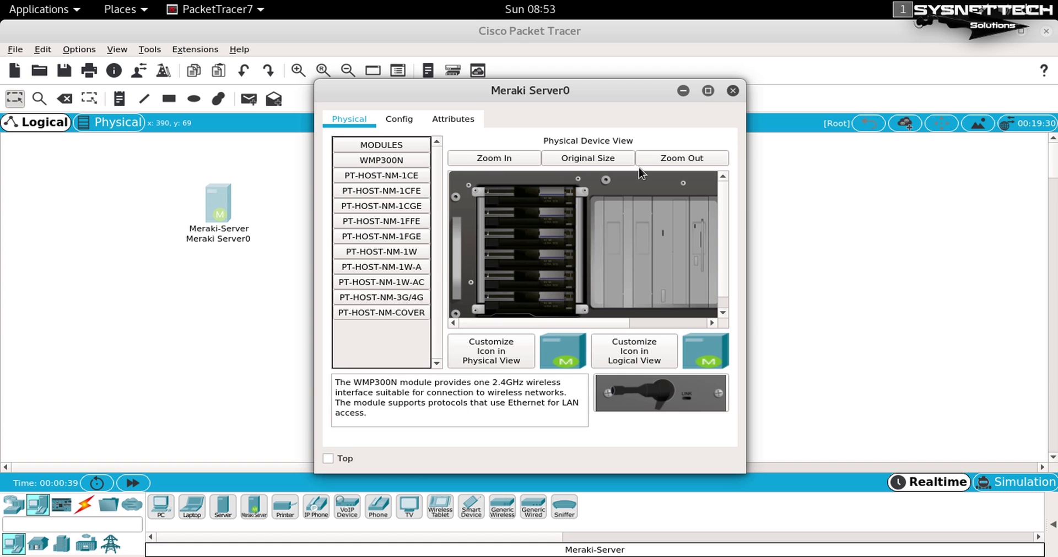
click(507, 159)
drag(745, 472, 1020, 527)
click(987, 91)
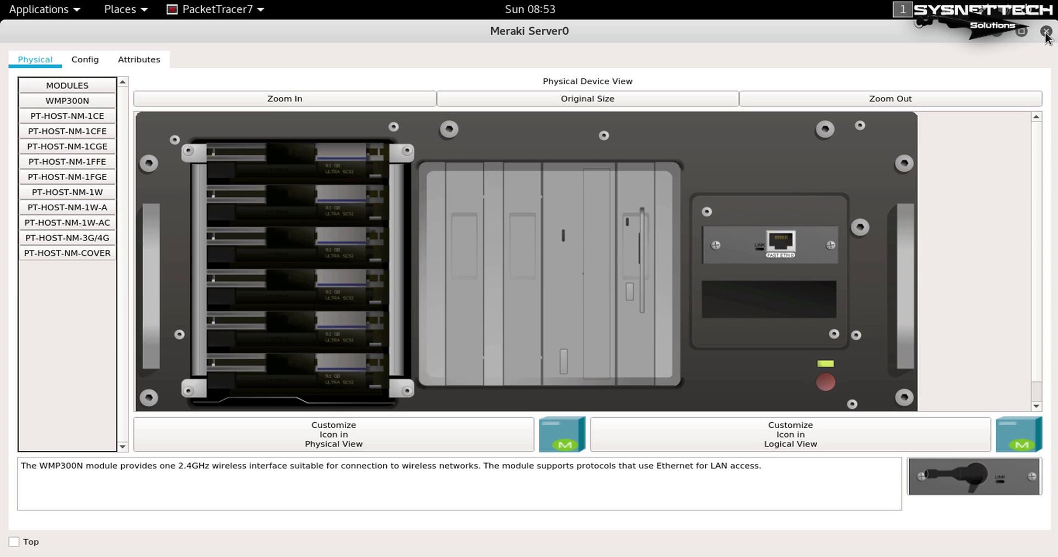
click(95, 59)
click(129, 62)
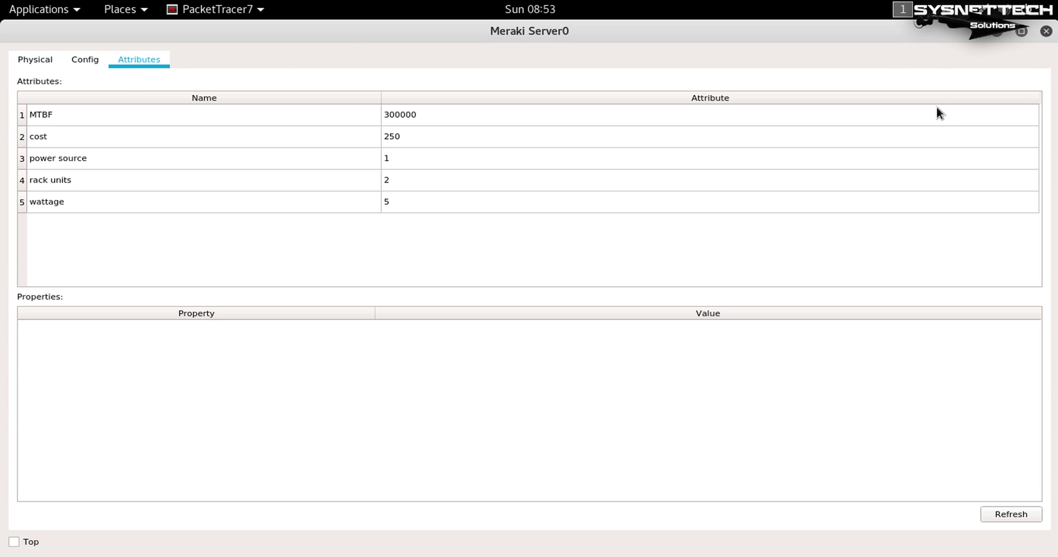
click(1046, 30)
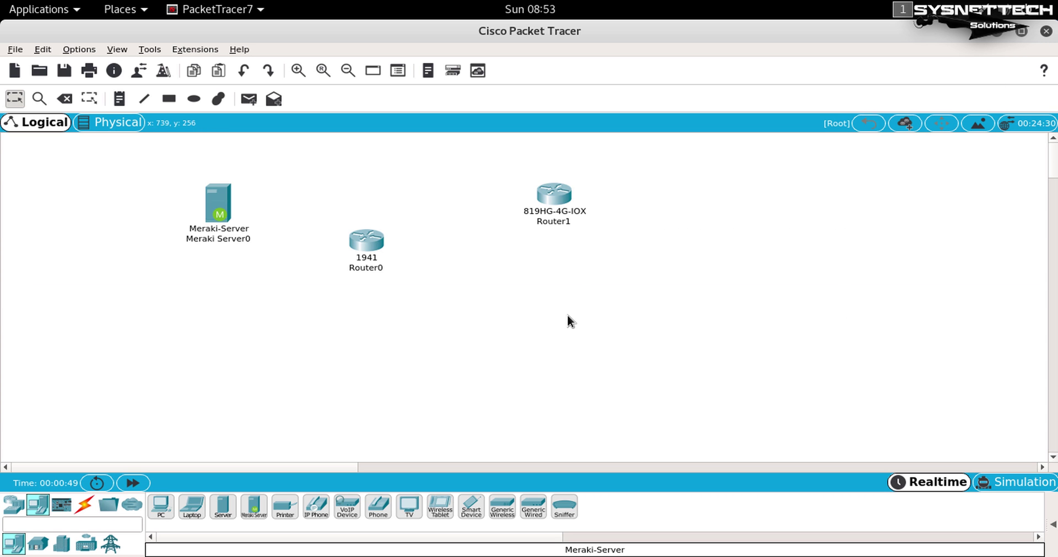
Check Router1's command line, close it, and box-select all three devices.
click(569, 194)
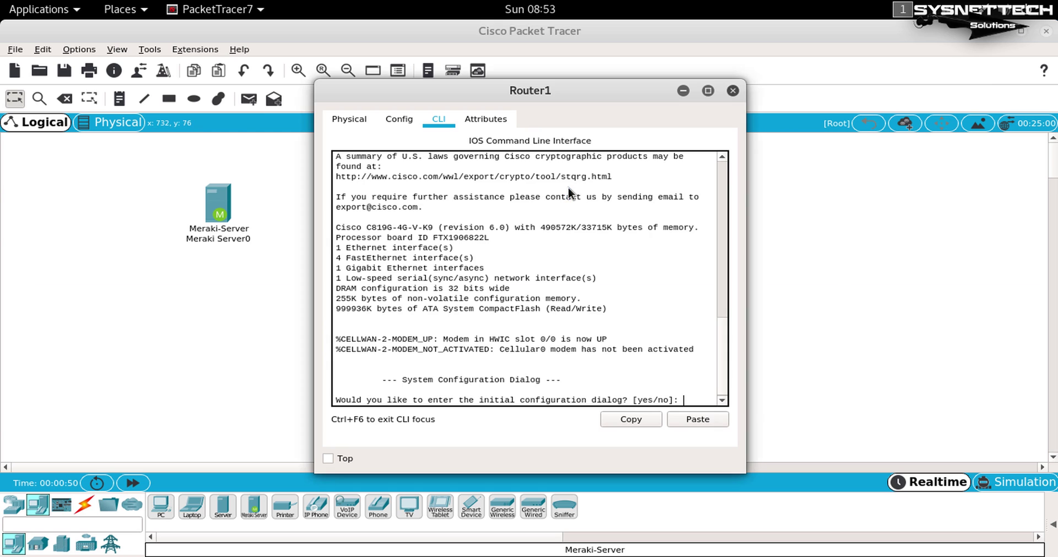
click(733, 90)
drag(116, 154, 528, 249)
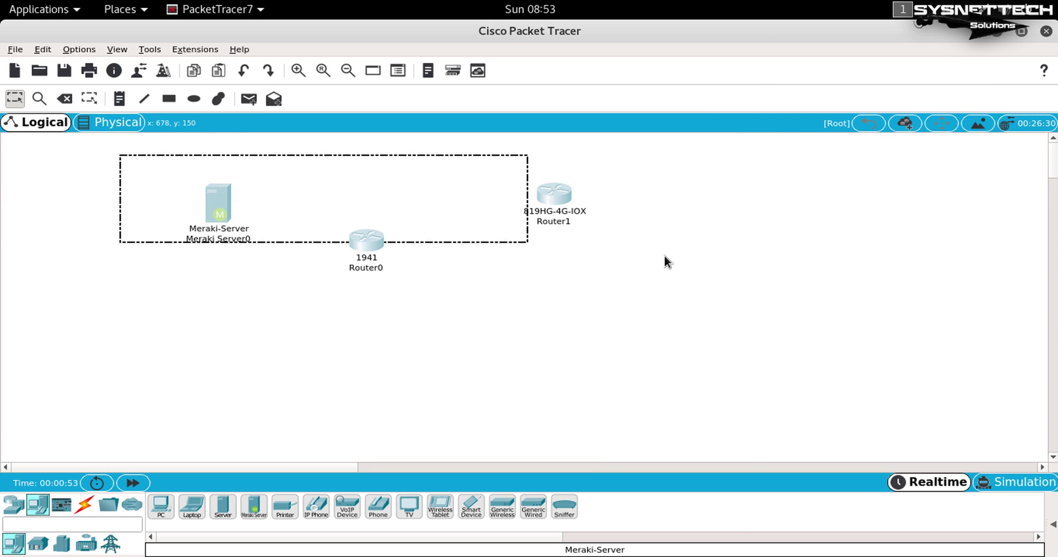
Delete the server and both routers from the workspace, confirming the deletion.
key(Delete)
click(562, 318)
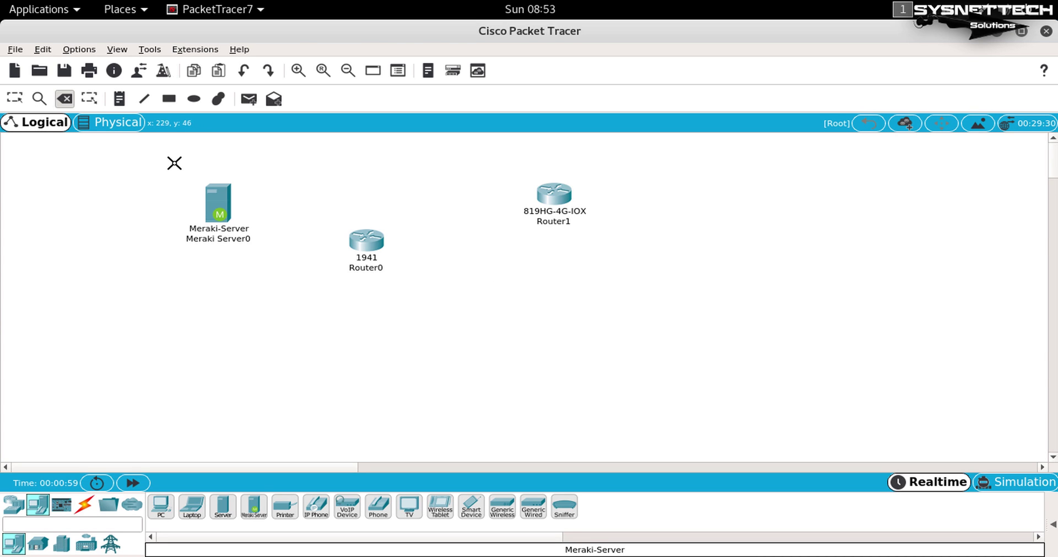
key(Escape)
drag(155, 156, 668, 280)
key(Delete)
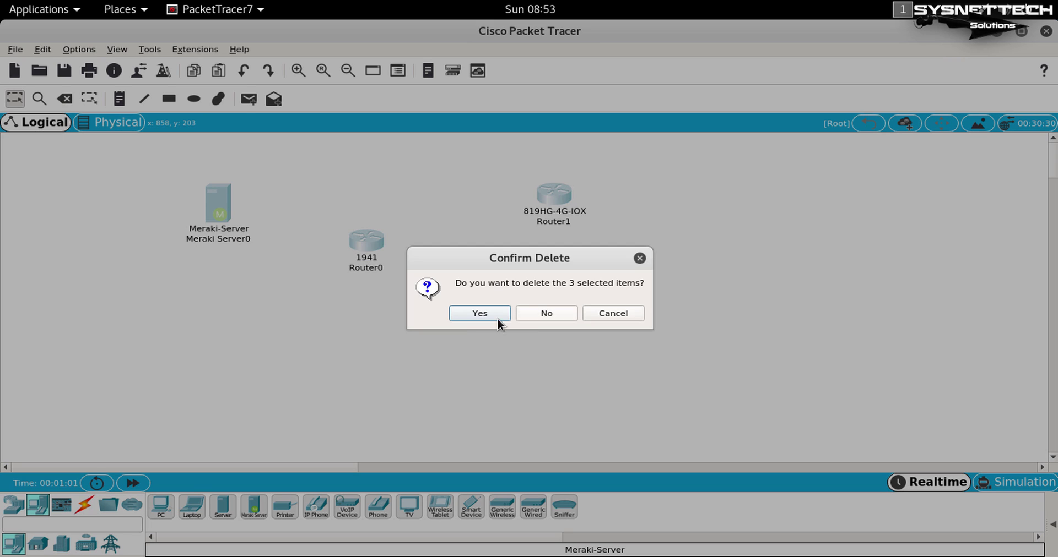
click(479, 314)
key(Escape)
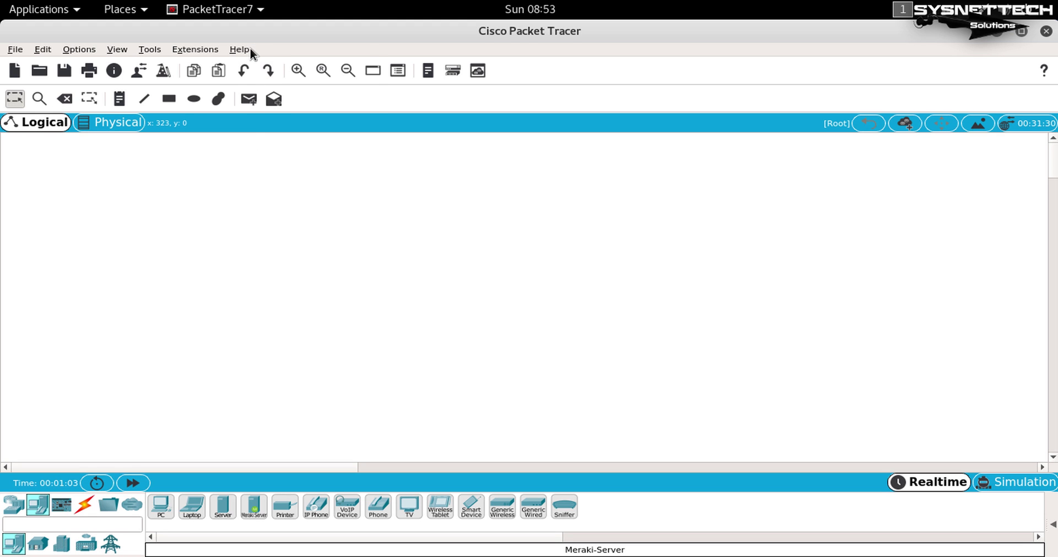
Check Help > About shows version 7.2.0.0226, then quit Packet Tracer without saving.
click(242, 49)
click(365, 121)
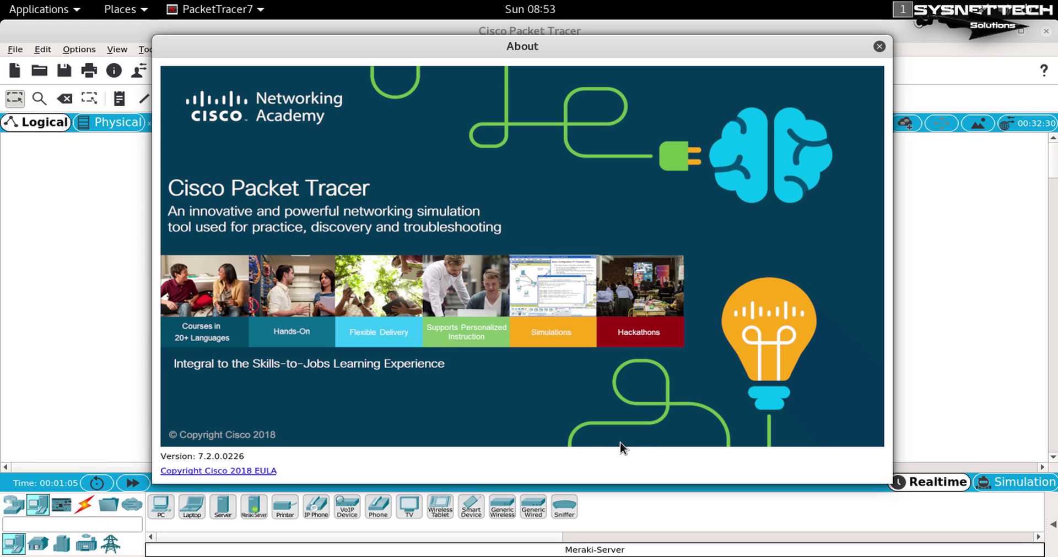
click(880, 47)
click(1046, 31)
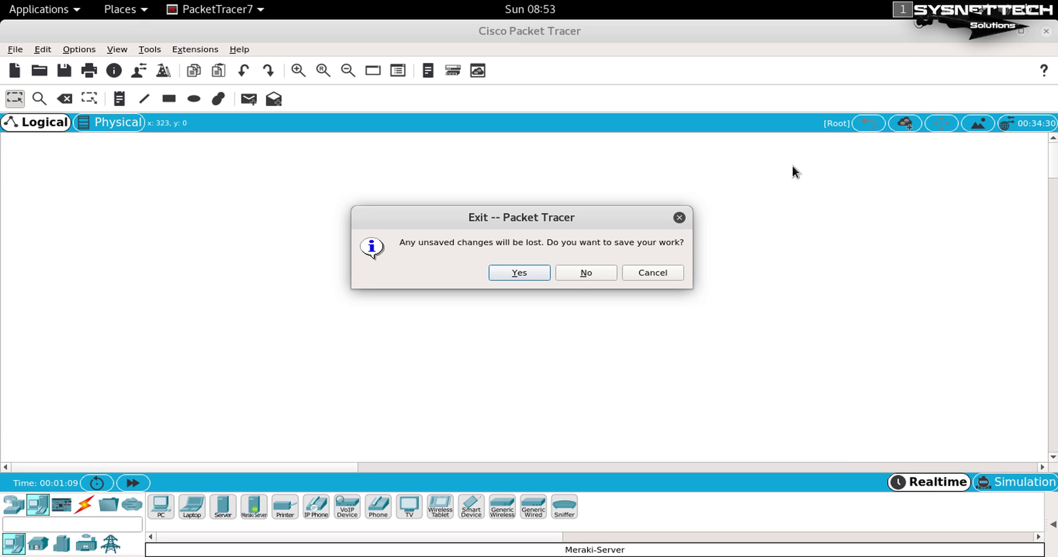
click(574, 270)
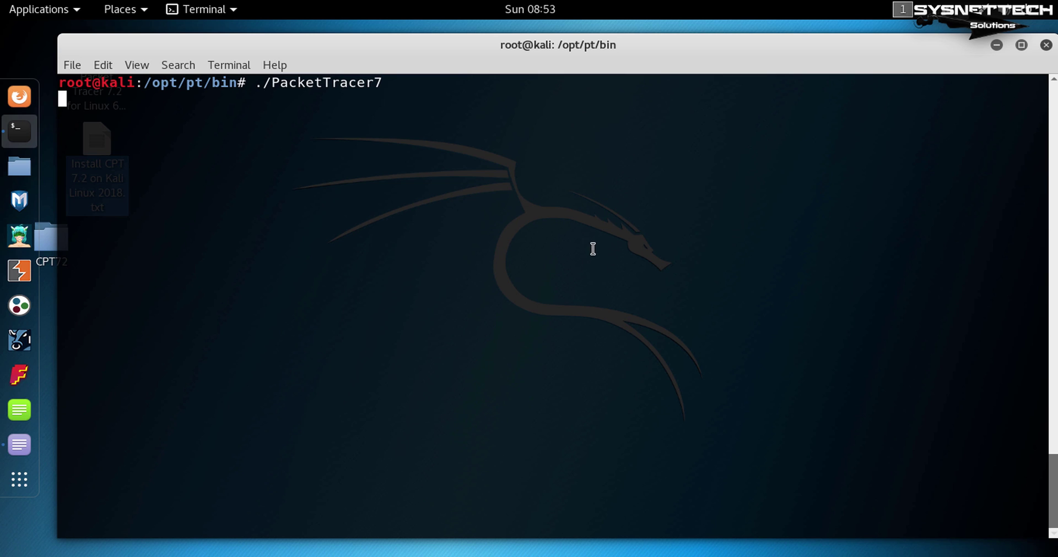
Stop Packet Tracer in the terminal, shrink and reposition the terminal window, and tidy the desktop icons.
key(ctrl+c)
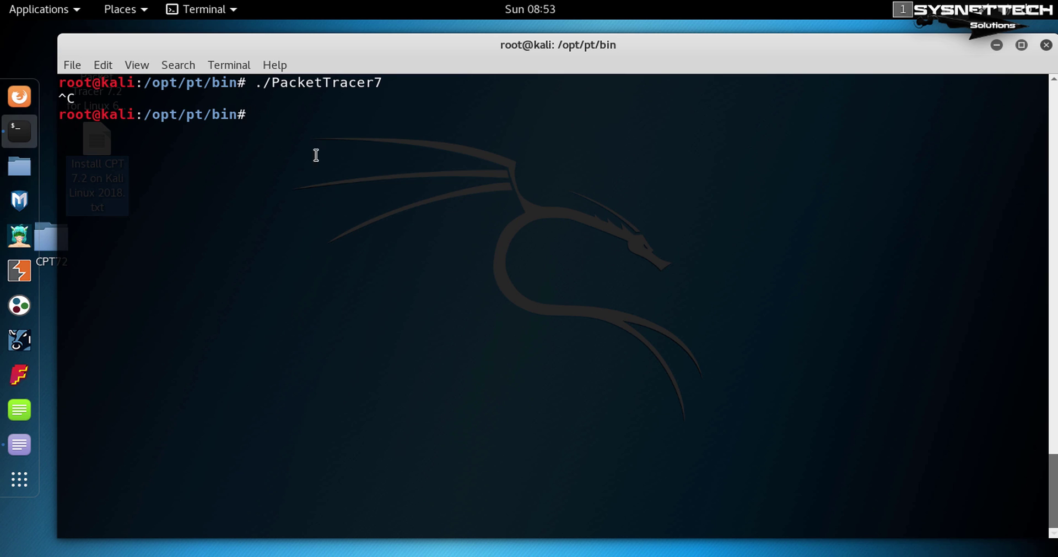
click(137, 66)
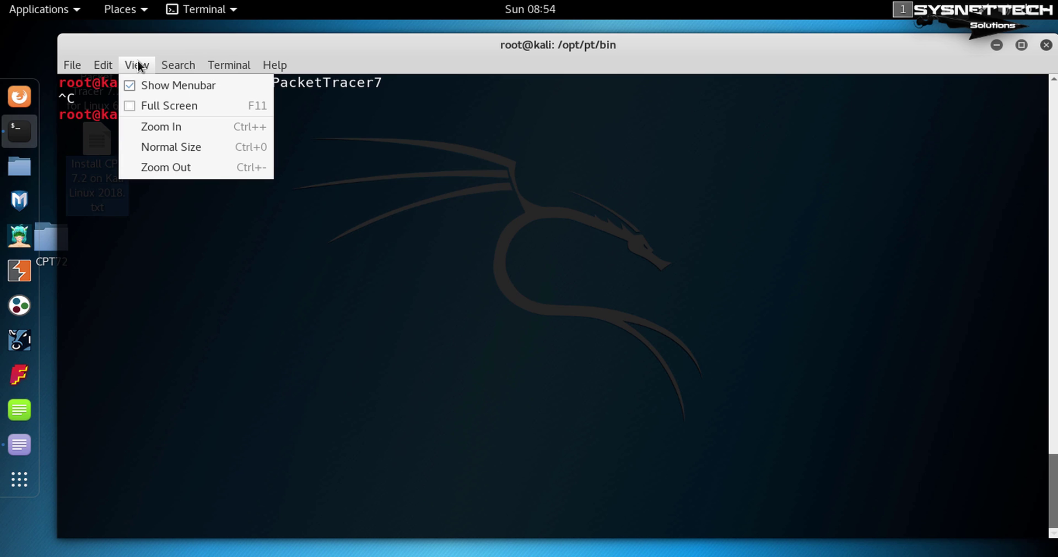
click(143, 39)
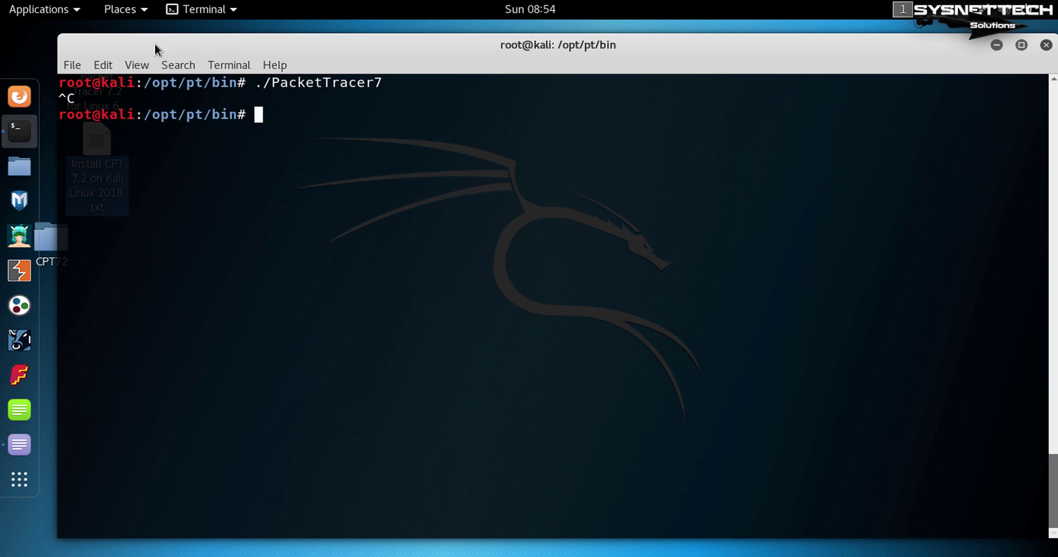
drag(58, 35, 66, 51)
drag(185, 92, 302, 125)
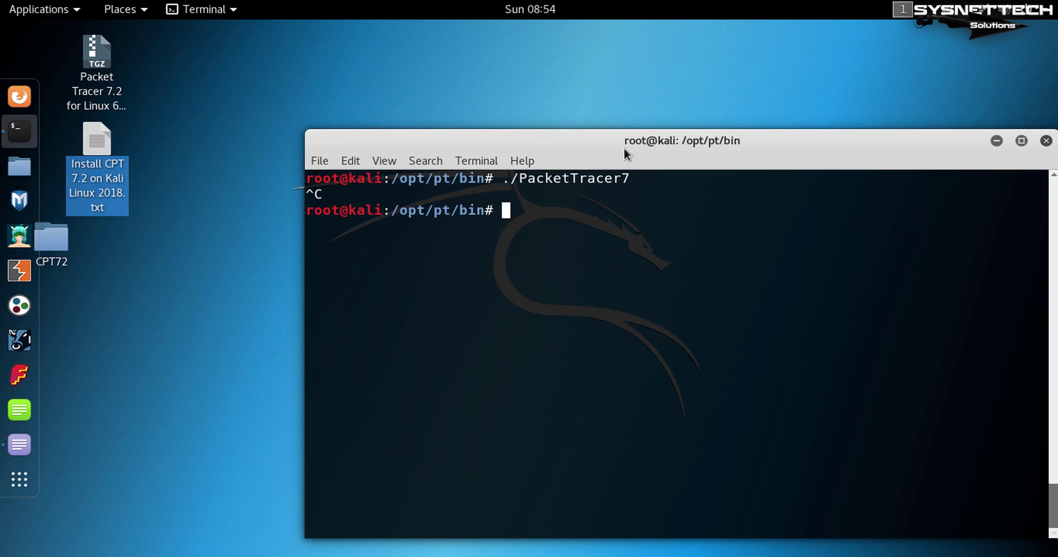
drag(623, 147, 627, 51)
click(149, 243)
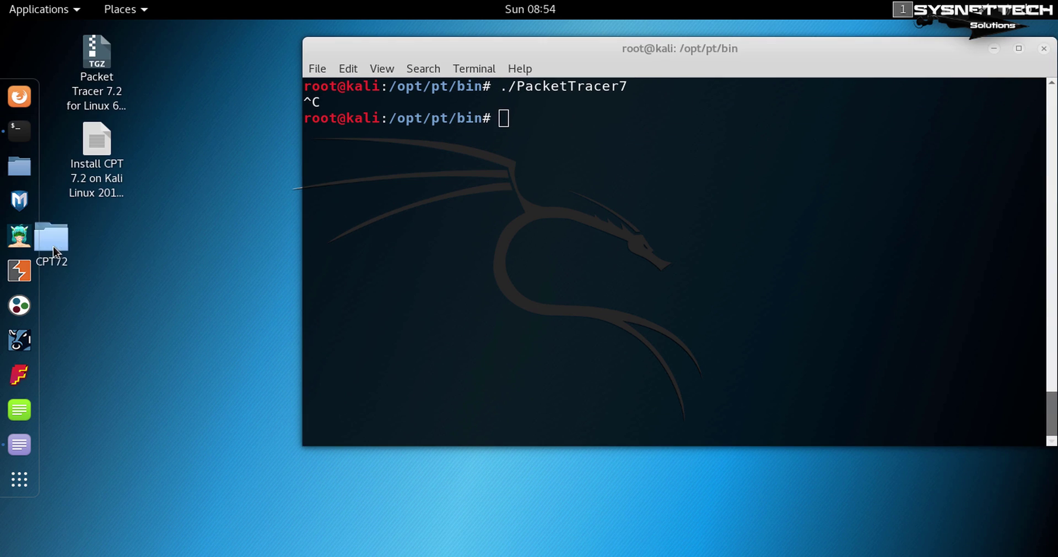
drag(52, 243, 100, 245)
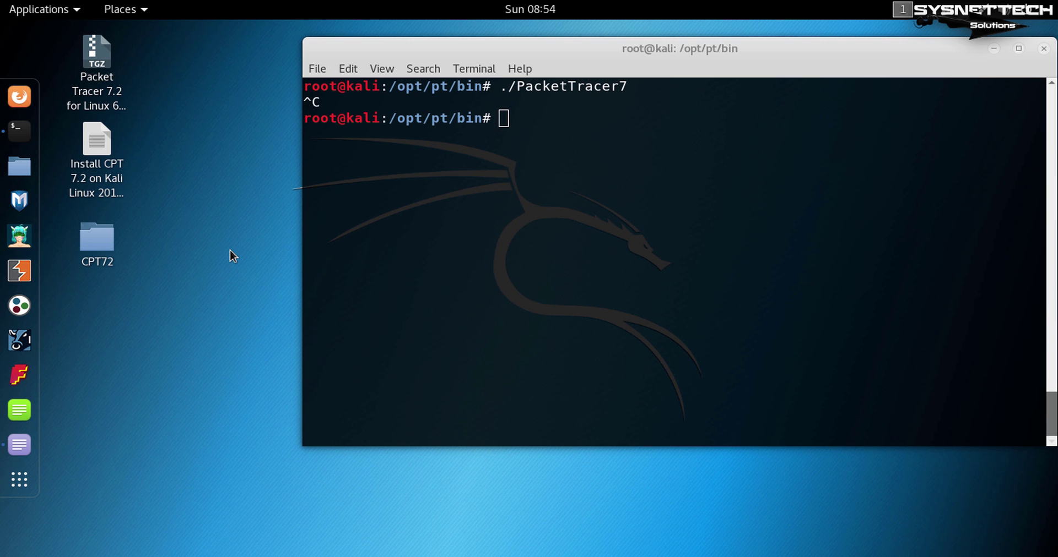
Search Activities for 'cisco' to confirm no launcher exists, then return to the install notes.
key(super)
text(cisc)
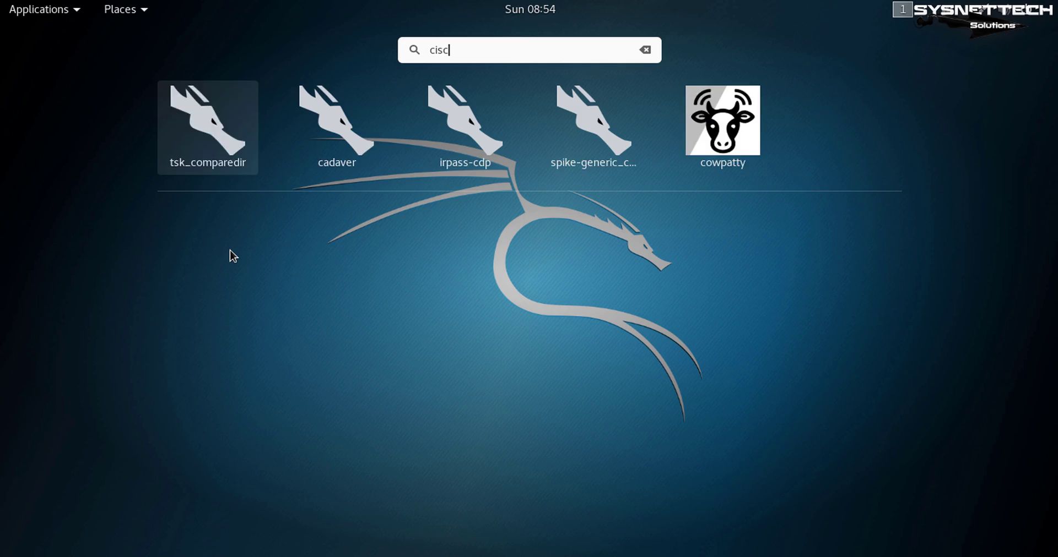
text(o)
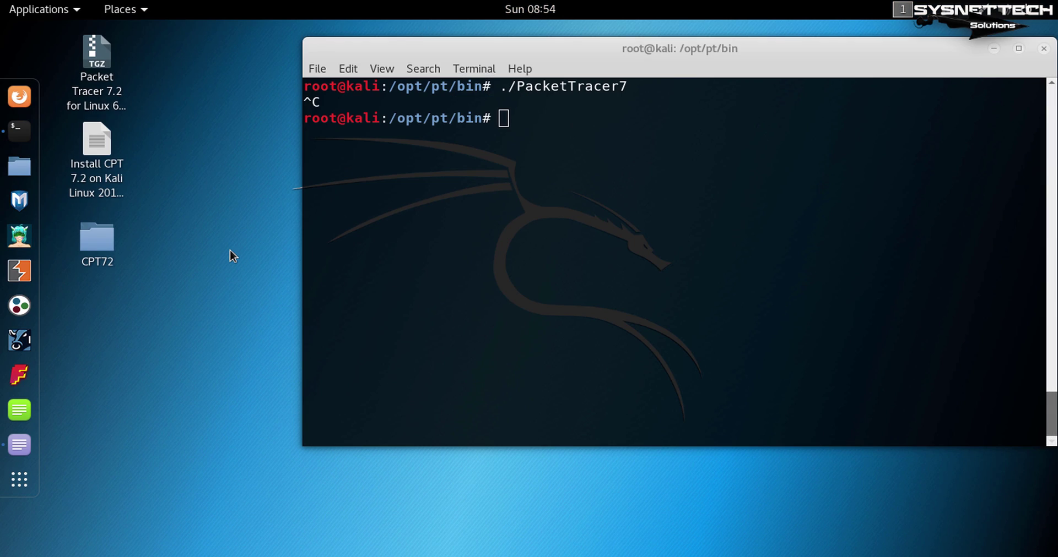
key(alt+Tab)
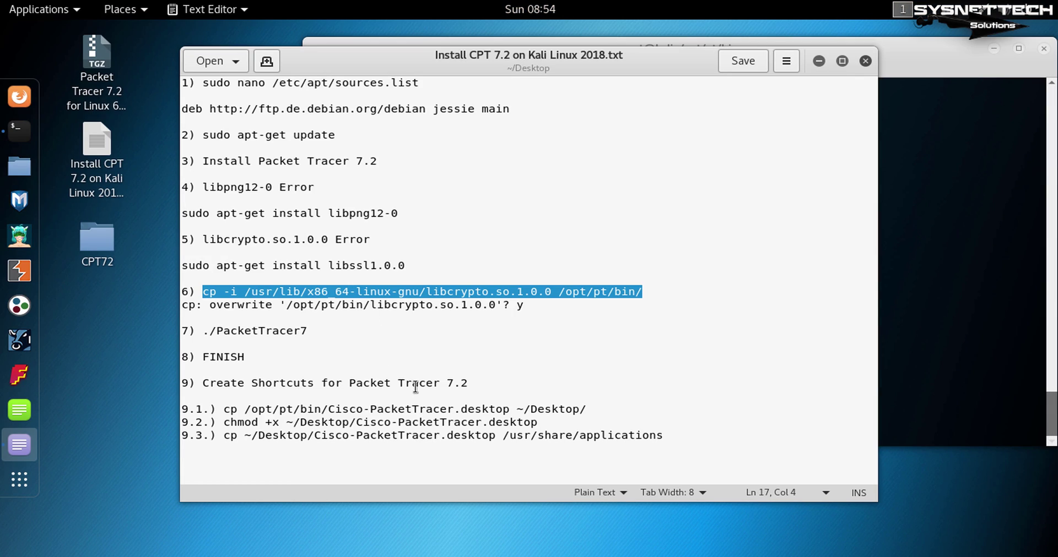
Copy Cisco-PacketTracer.desktop from /opt/pt/bin to ~/Desktop using the command from the notes.
drag(479, 381, 121, 386)
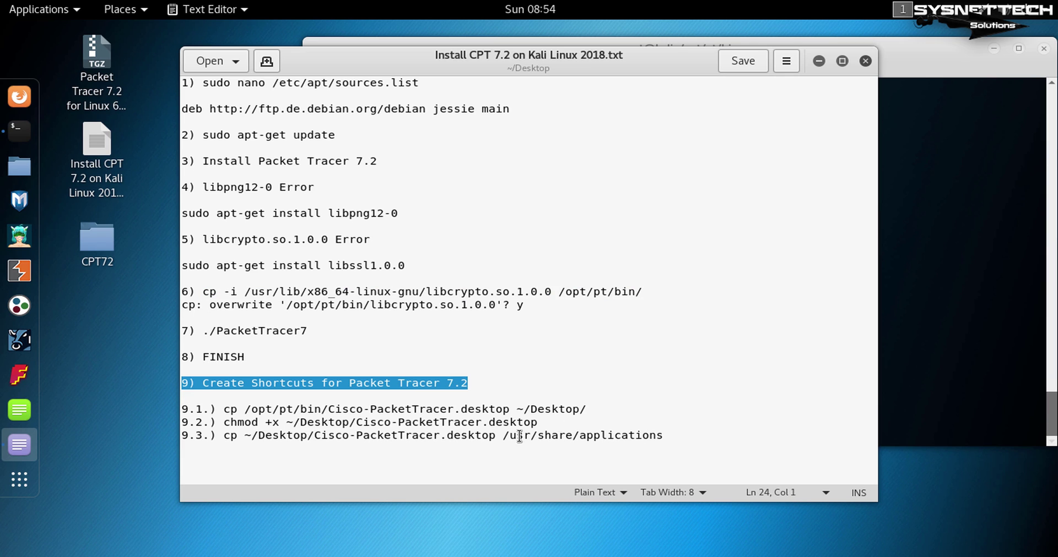
drag(590, 408, 224, 404)
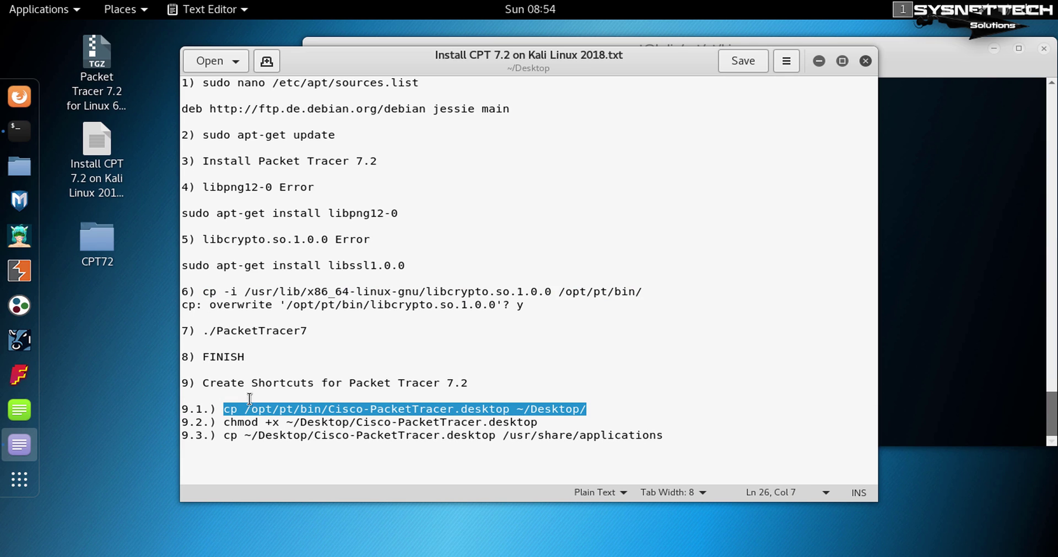
click(819, 60)
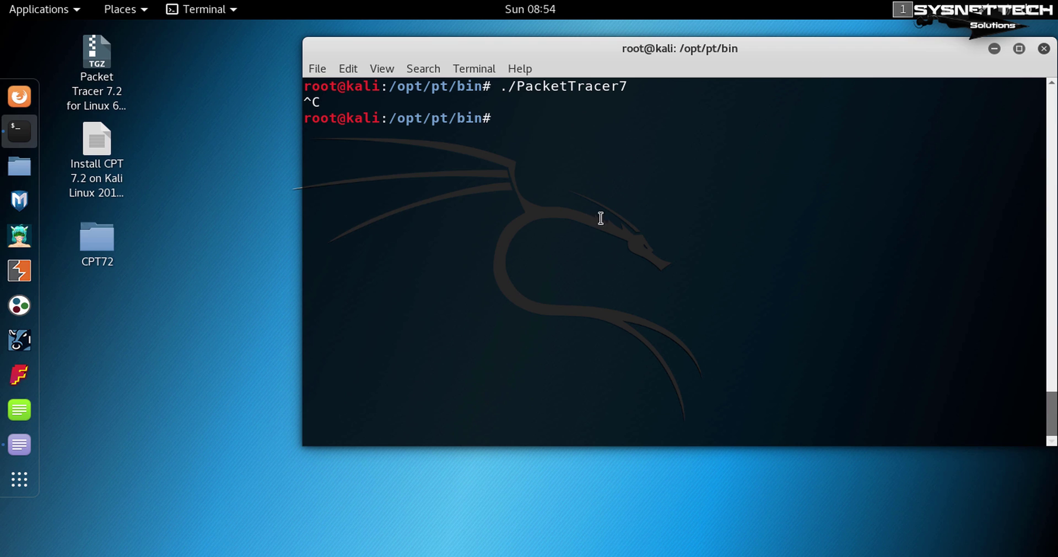
key(ctrl+l)
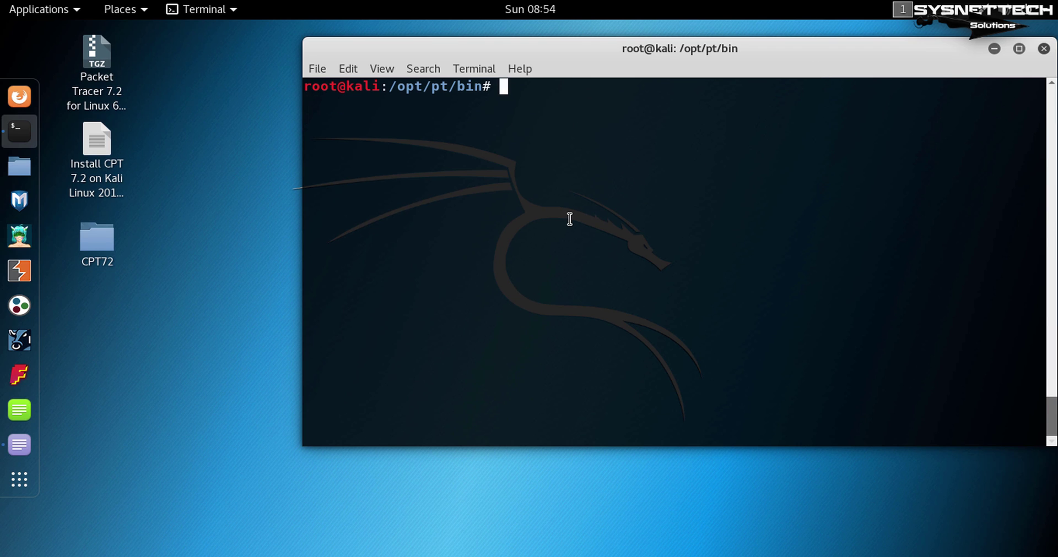
text(cp /opt/pt/bin/Cisco-PacketTracer.desktop ~/Desktop/)
key(Return)
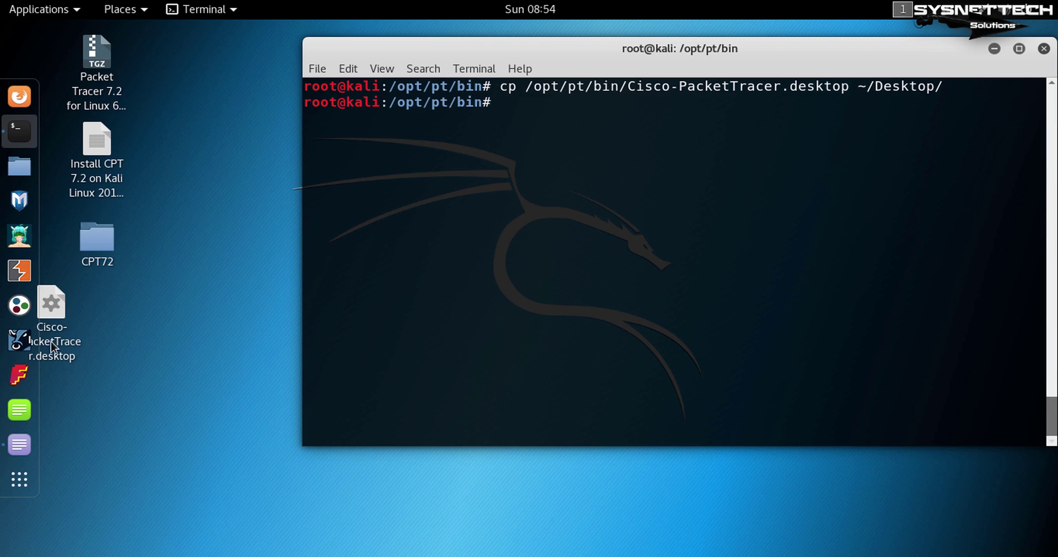
drag(51, 346, 97, 357)
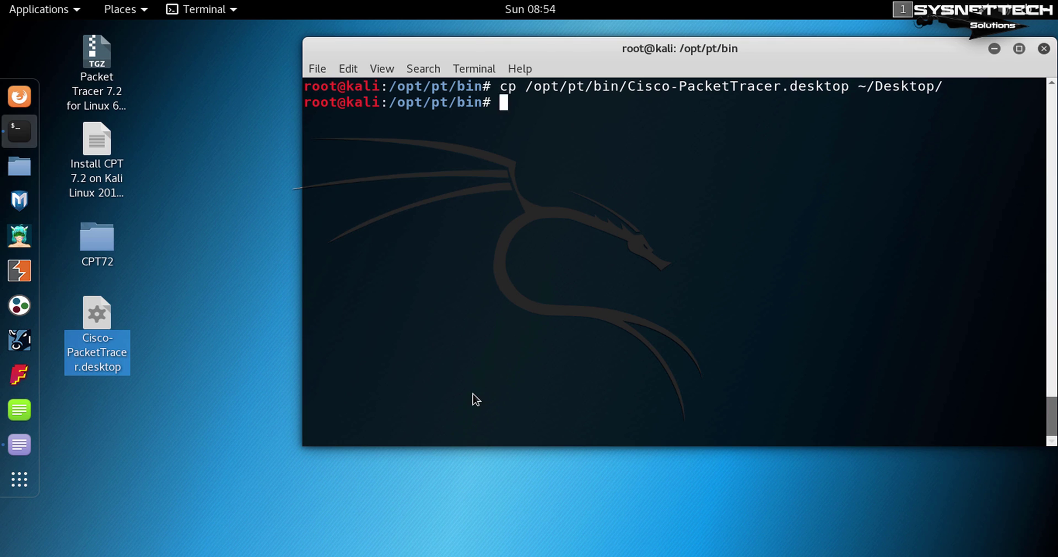
Make the desktop launcher executable with chmod +x and try opening it.
key(alt+Tab)
drag(542, 426, 222, 420)
key(ctrl+c)
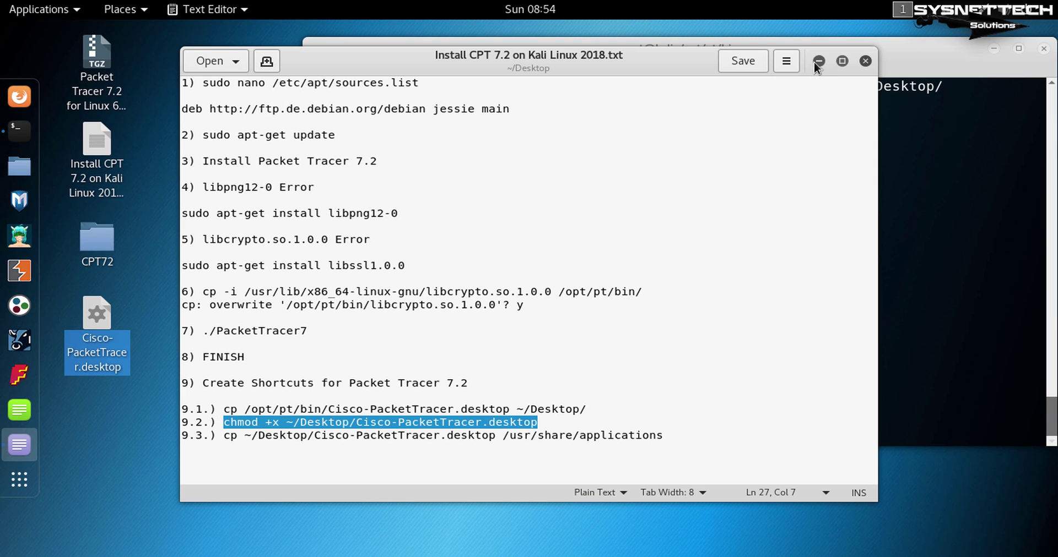
click(818, 61)
key(ctrl+shift+v)
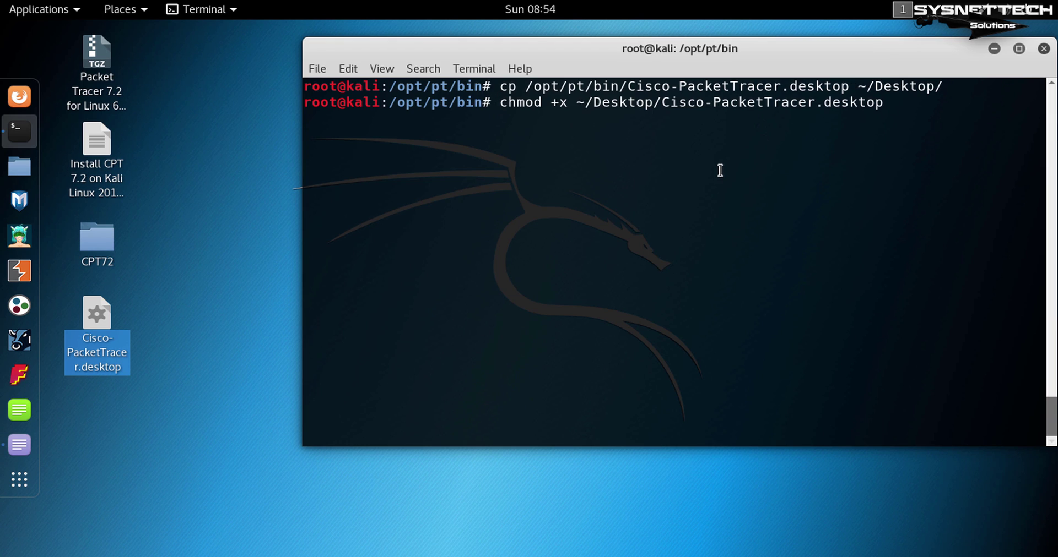
key(Return)
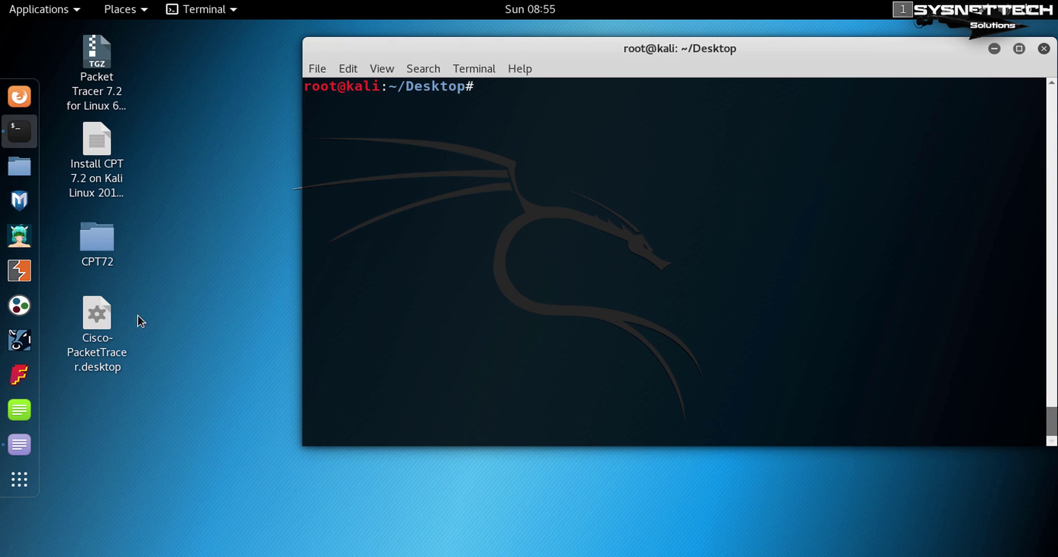
double_click(97, 317)
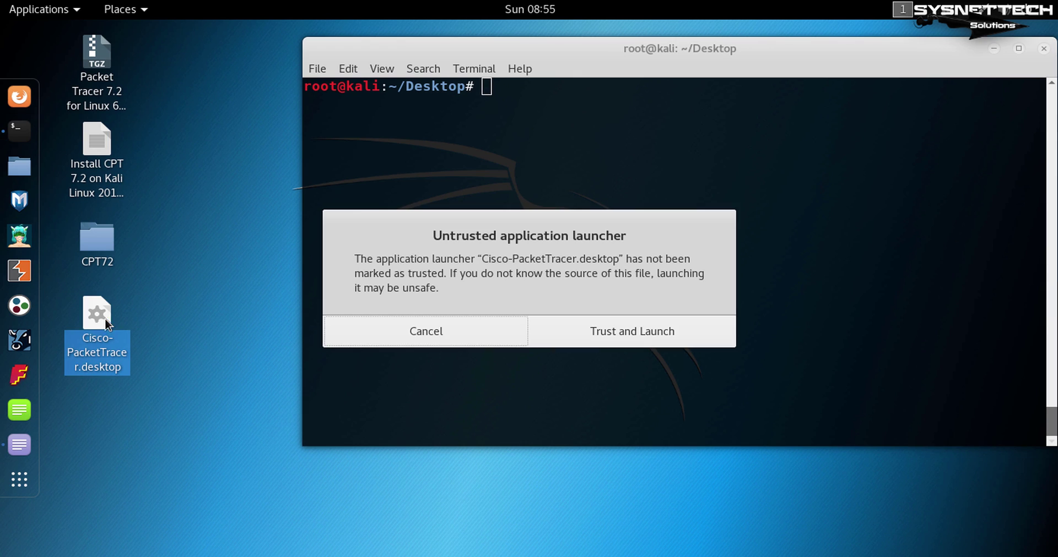
Trust the desktop launcher to start Packet Tracer, then dismiss the netacad login and Authentication Failed message.
click(628, 332)
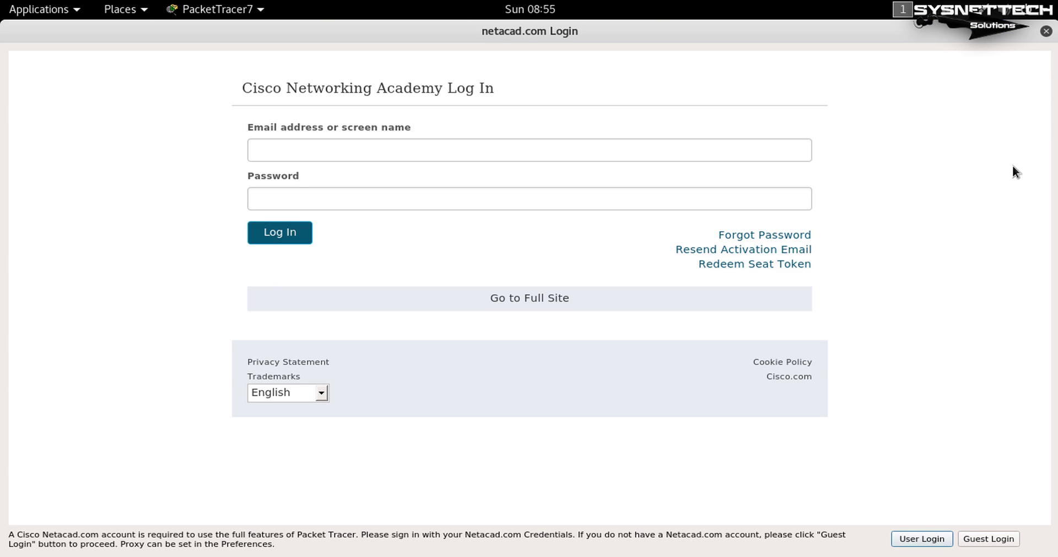
click(1045, 31)
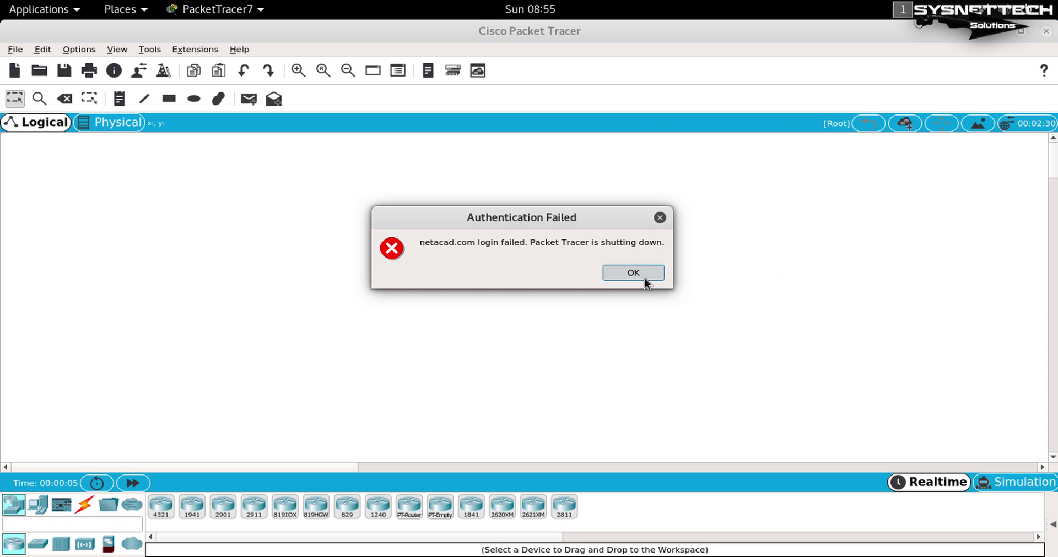
click(643, 277)
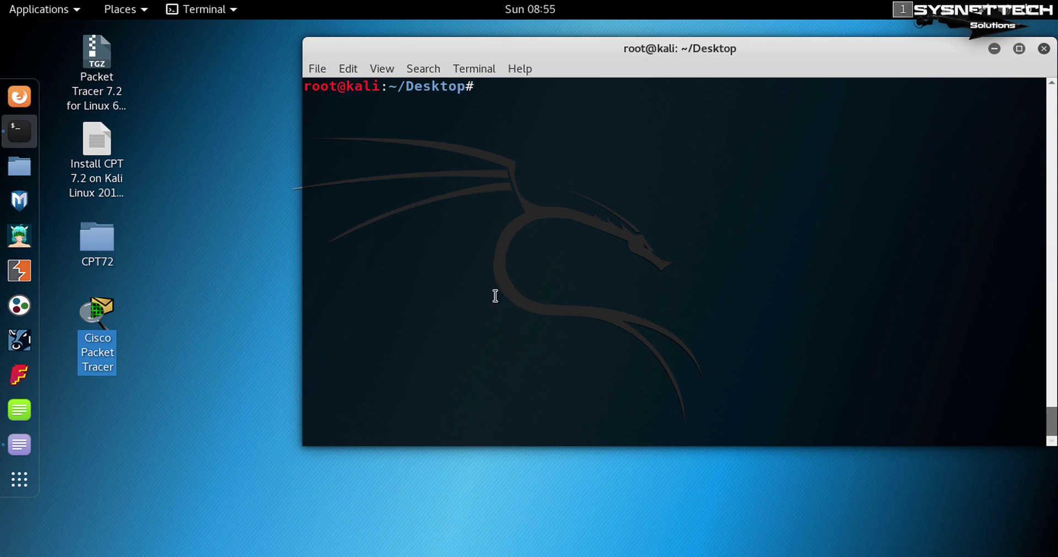
Run the step 9.3 command copying the launcher into /usr/share/applications, then search applications for 'cisco'.
key(alt+Tab)
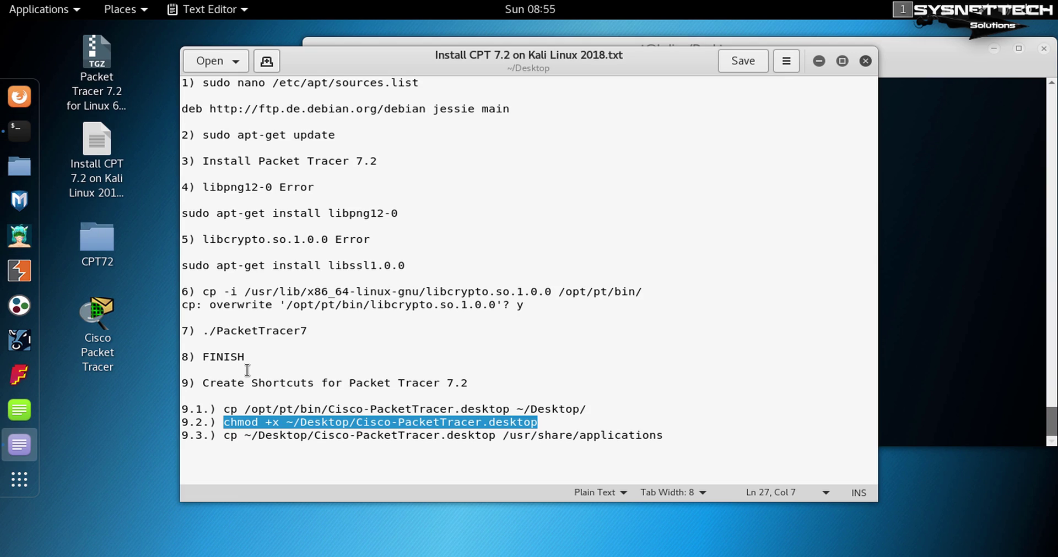
drag(664, 435, 229, 436)
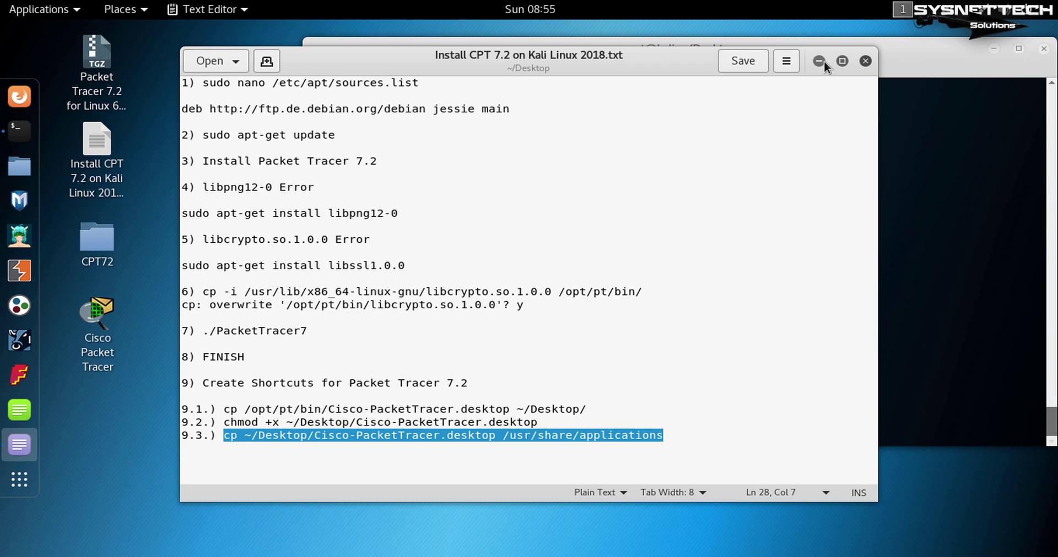
click(819, 61)
middle_click(728, 193)
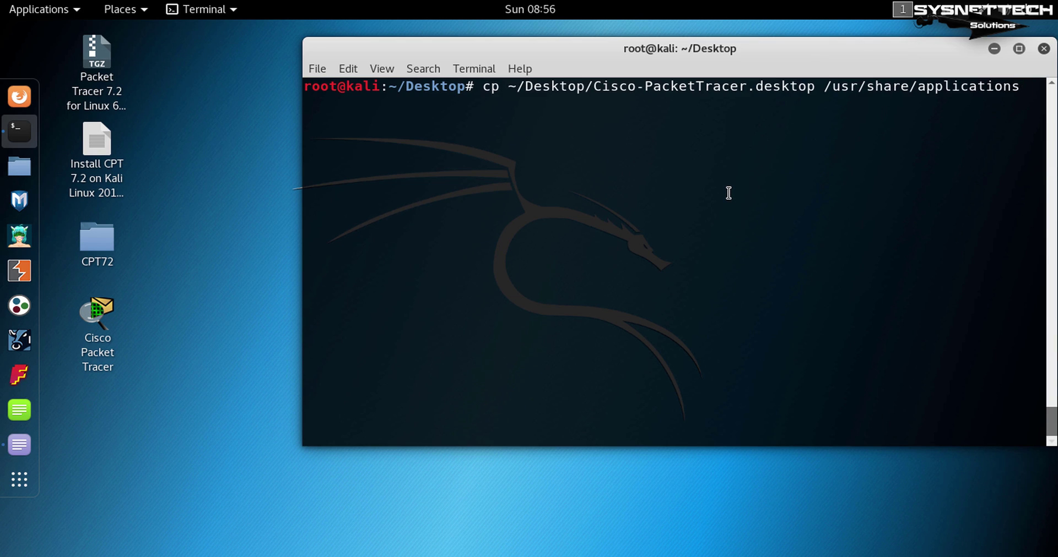
key(Return)
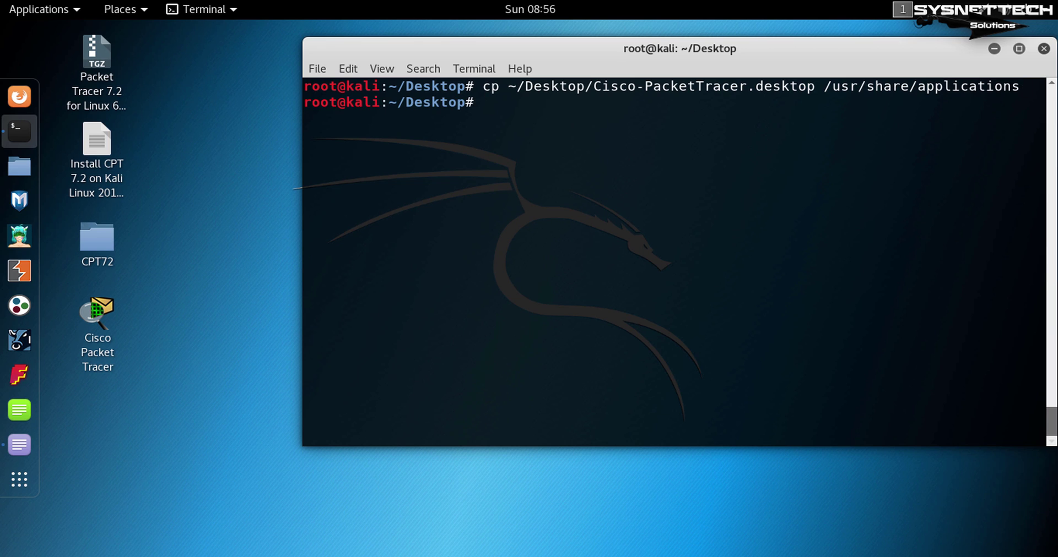
key(super)
text(cisco)
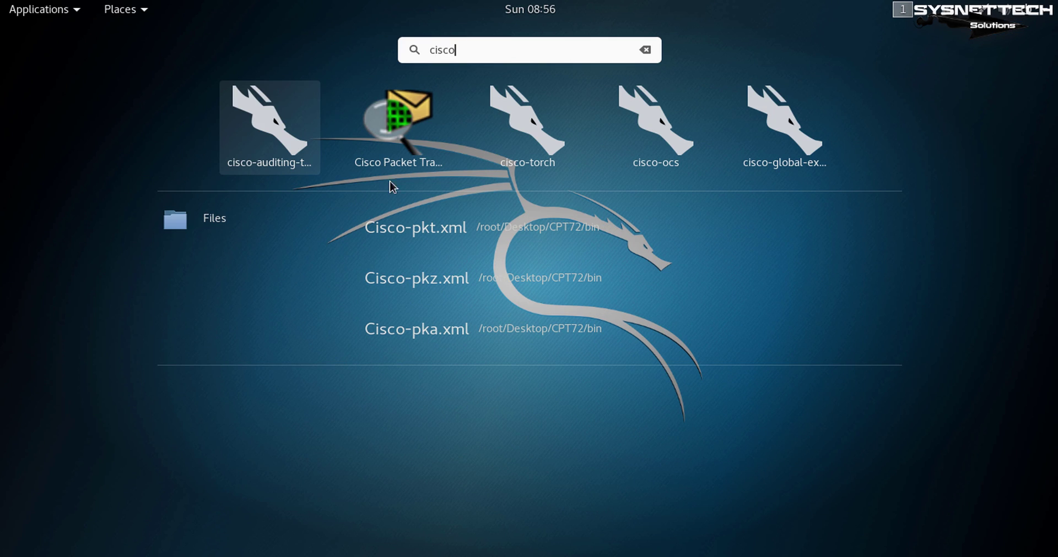
Launch Packet Tracer from the search results, dismiss the failed netacad login, and nudge the terminal left.
click(399, 120)
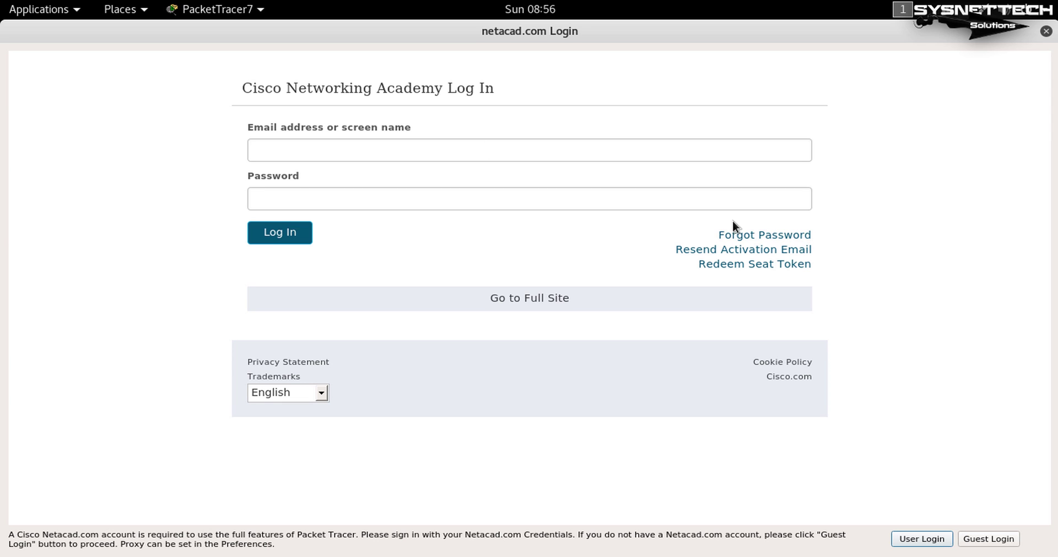
click(1046, 31)
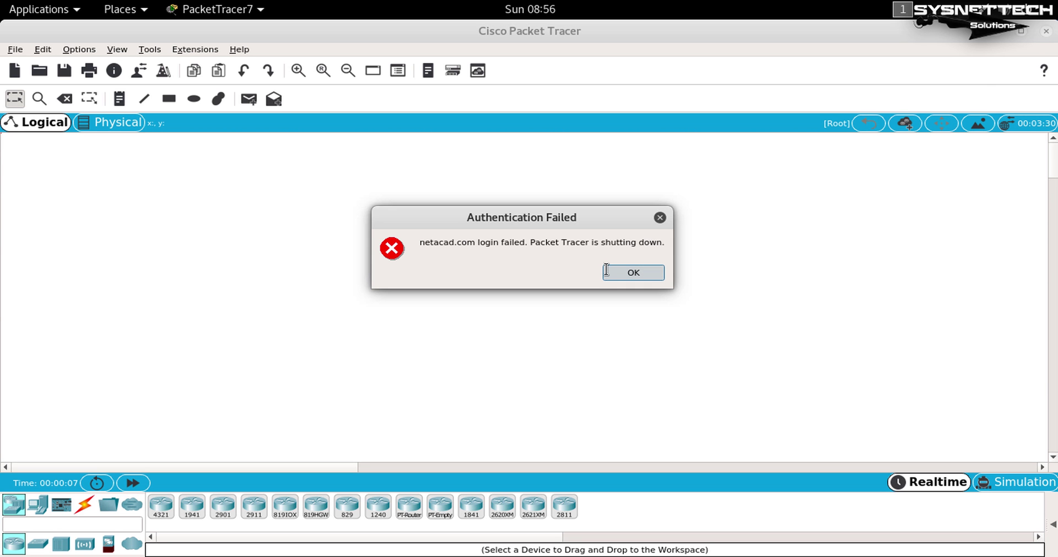
click(614, 272)
drag(903, 50, 820, 53)
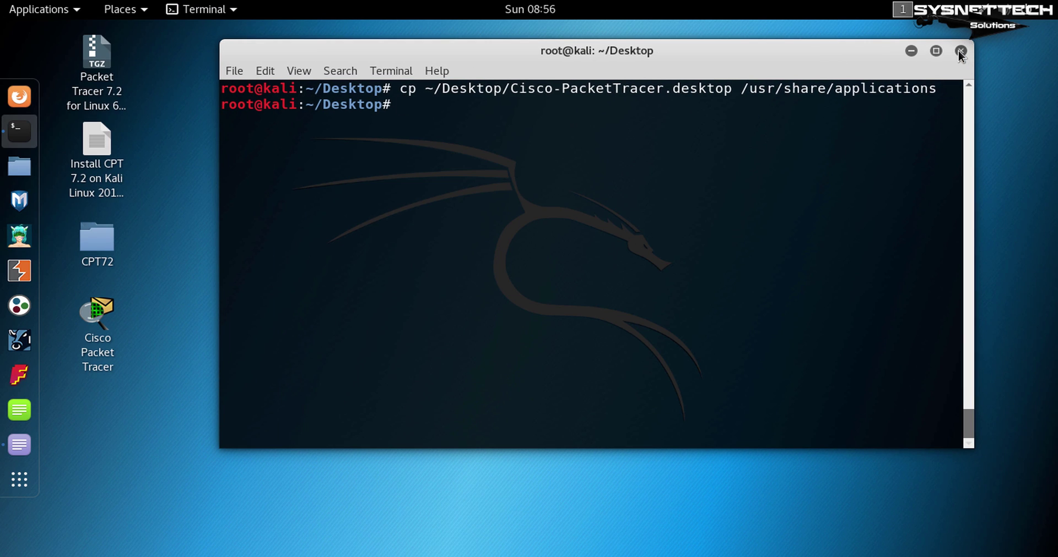
Close the terminal, trash the installer, notes and CPT72 items, and move the launcher top-right.
click(960, 51)
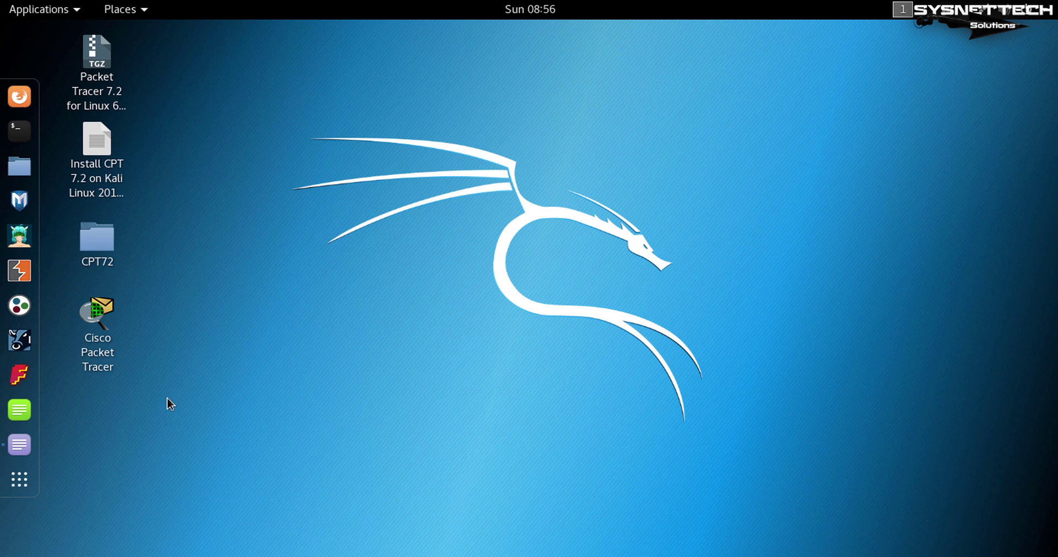
drag(202, 277, 101, 48)
right_click(101, 49)
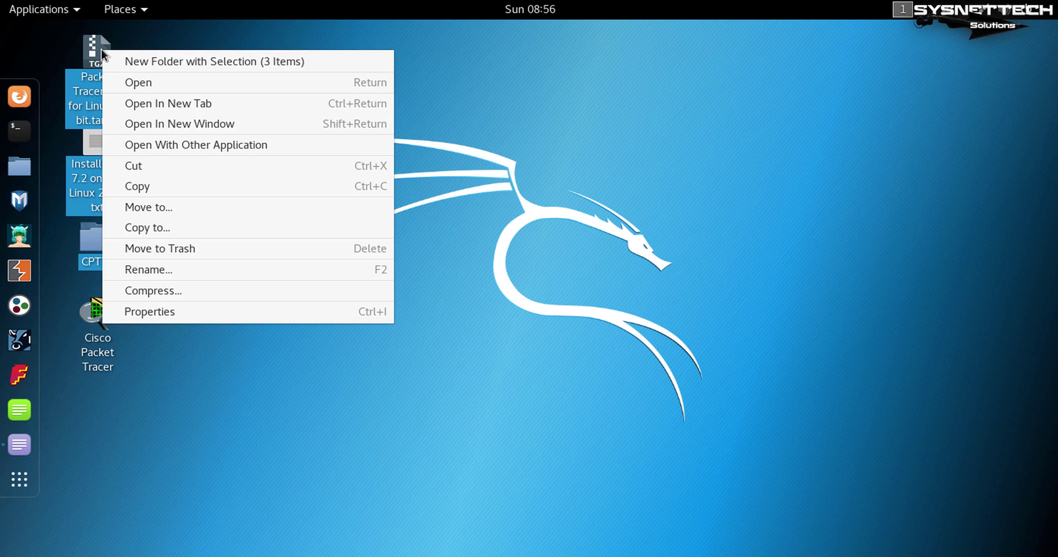
click(139, 248)
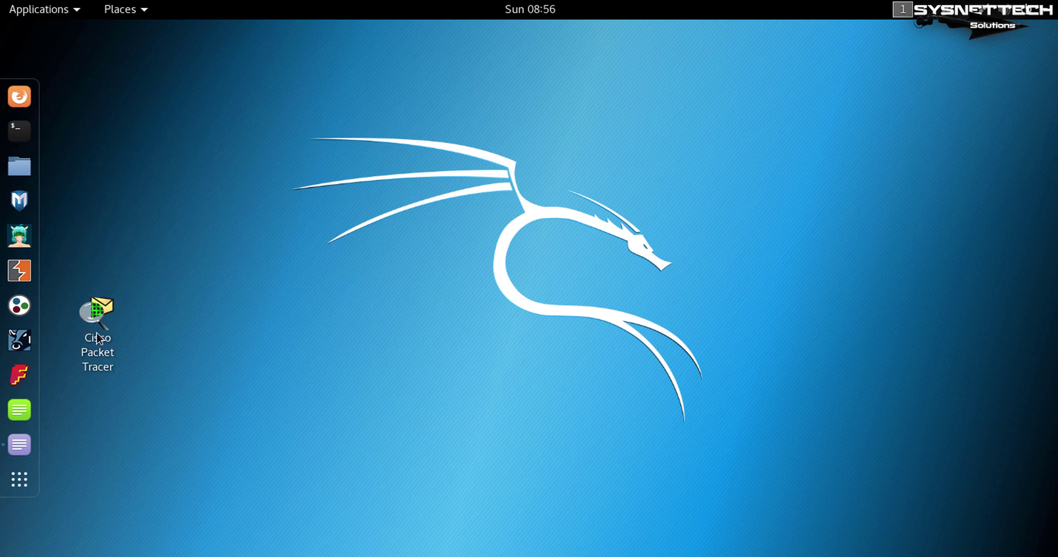
drag(98, 337, 969, 98)
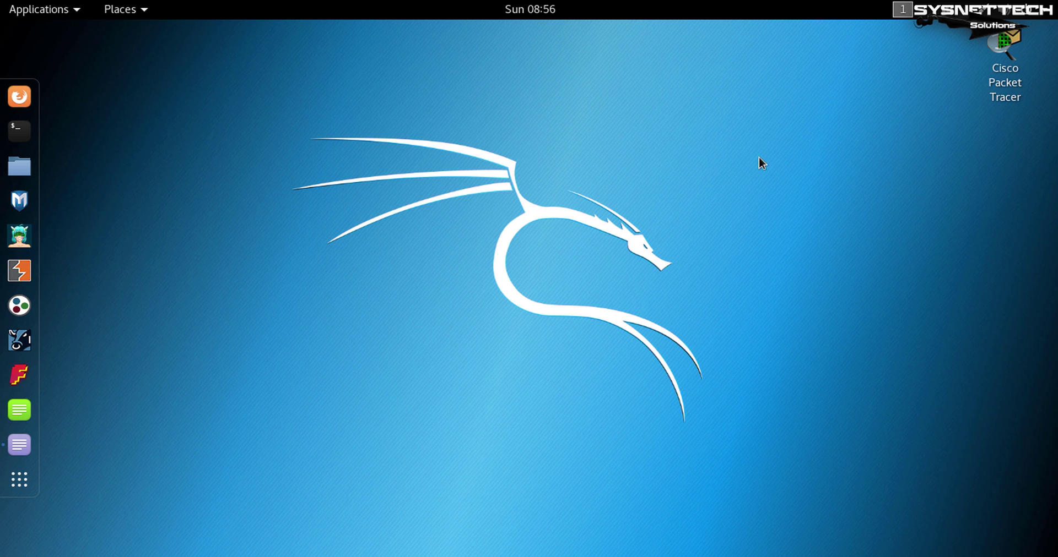
Open the About settings page showing GNOME 3.28.0 on Kali Rolling, then close it.
key(super)
text(about)
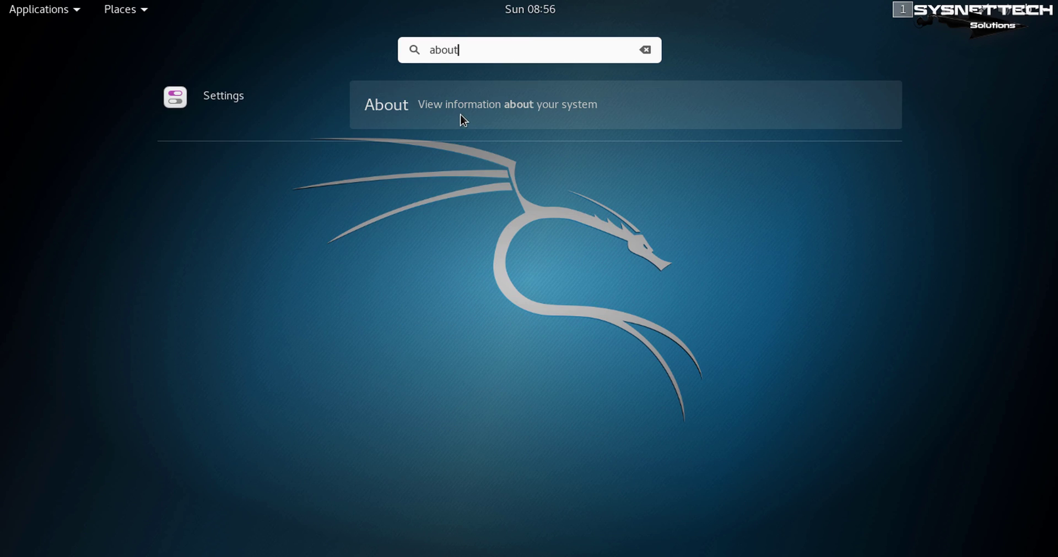
click(461, 116)
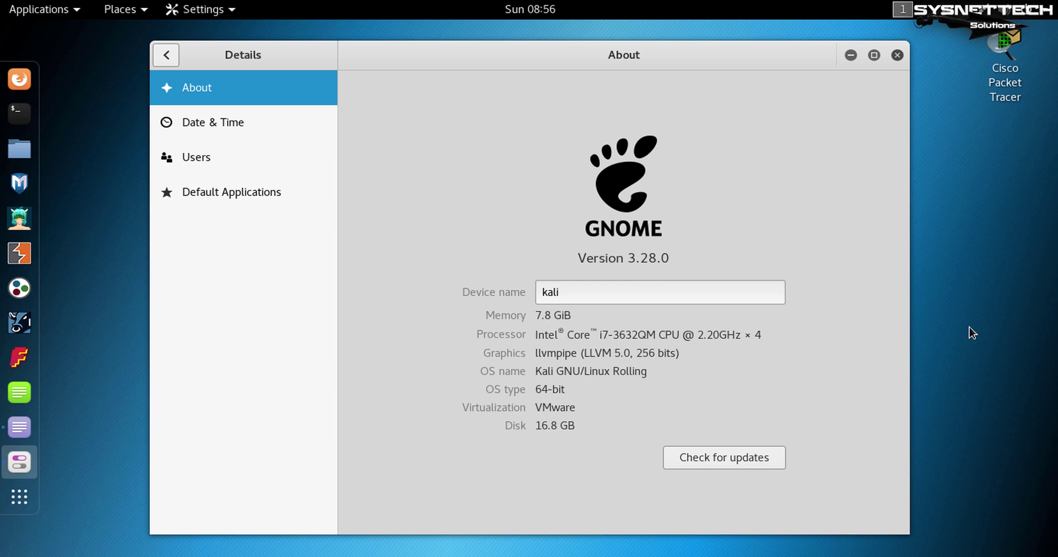
click(896, 56)
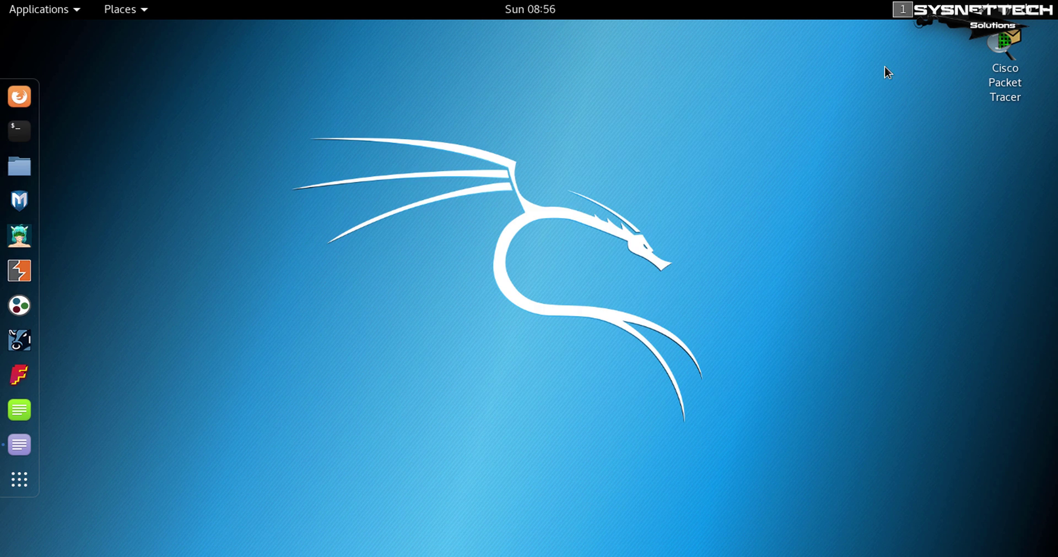